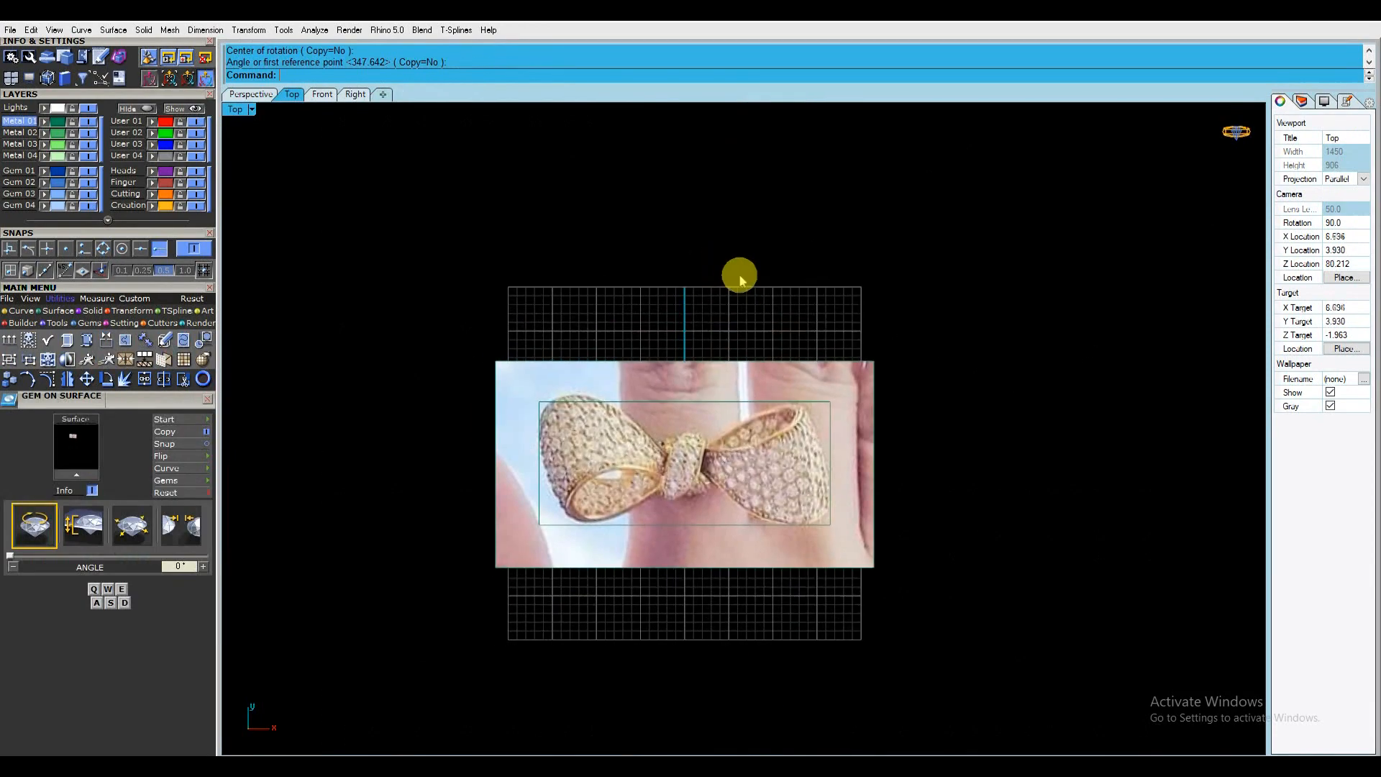
Delete the linear dimension above the bow reference image.
left_click(826, 305)
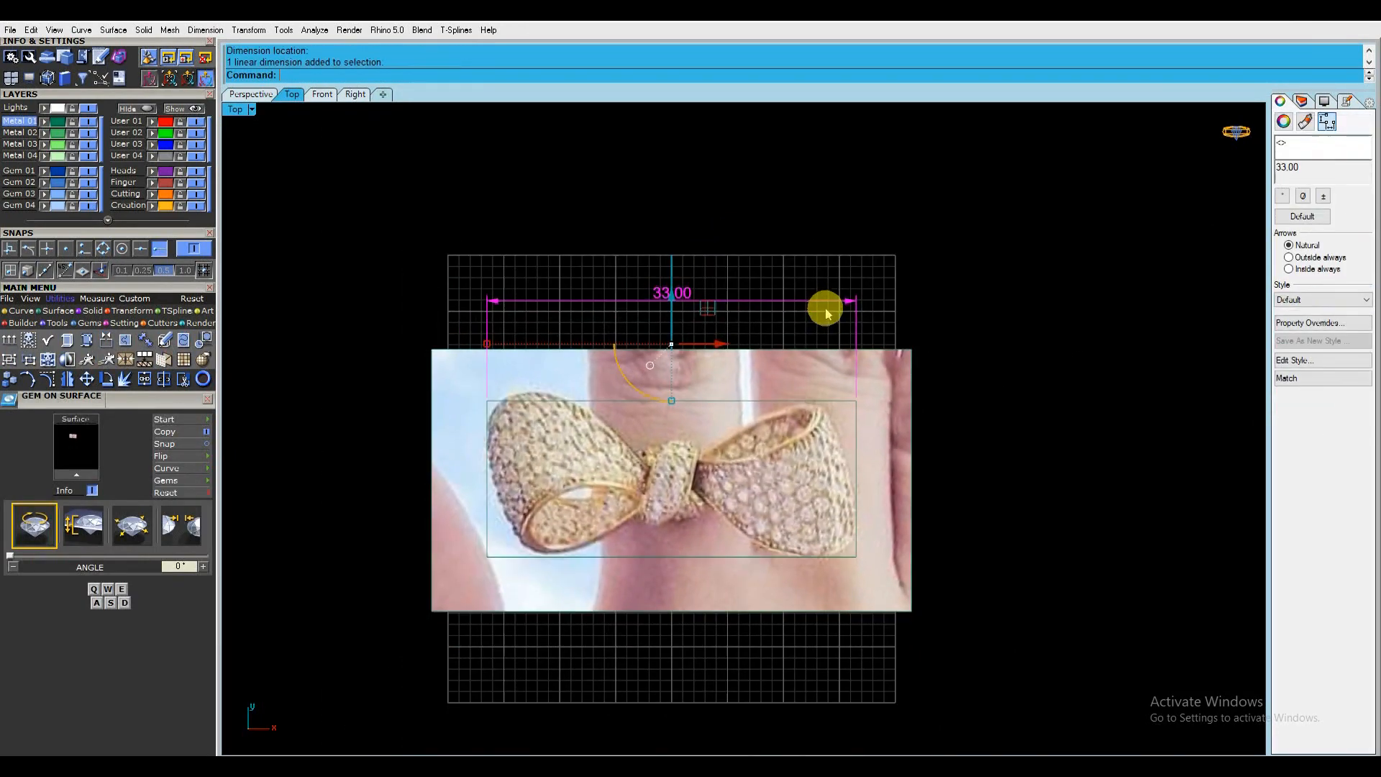
key("Delete")
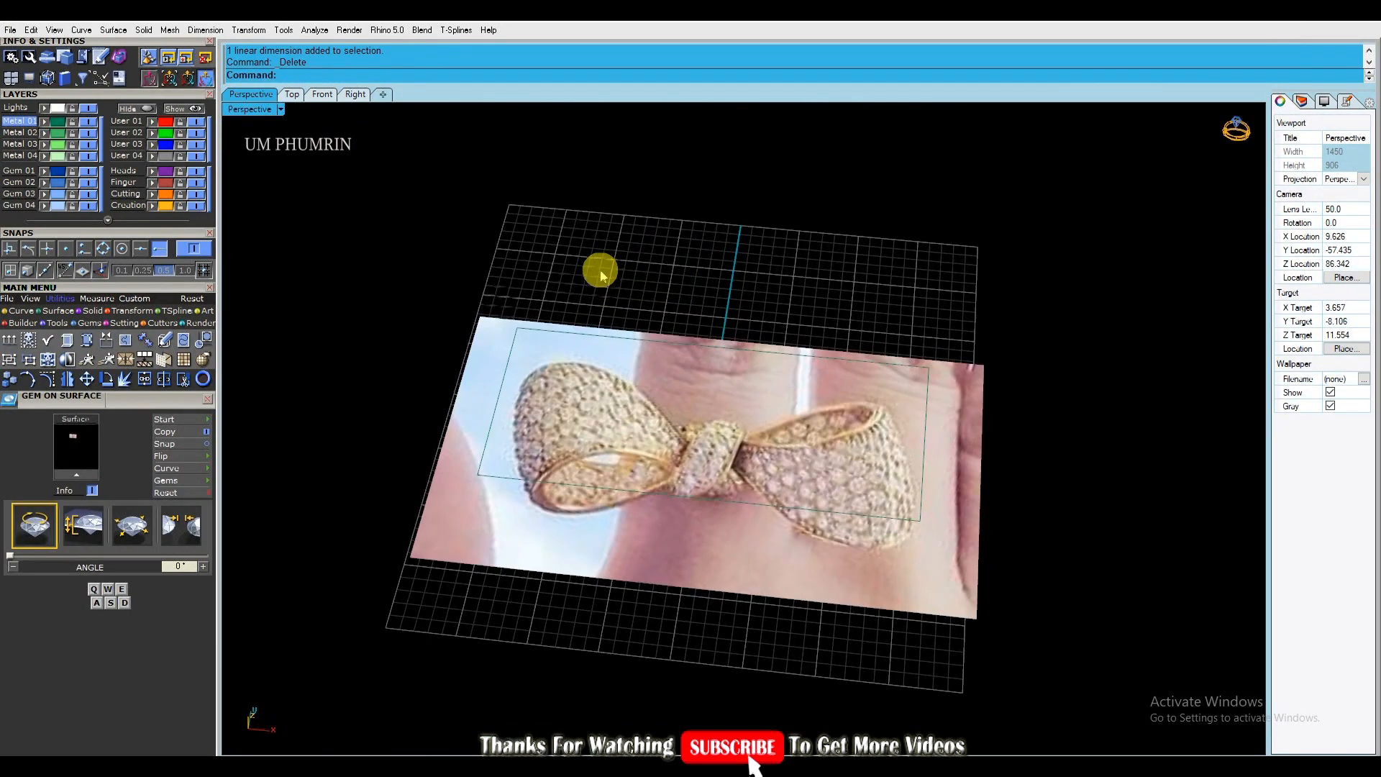
Put the bow image on the Lights layer and the bounding rectangle on the User 04 layer, and lock both layers.
left_click(506, 354)
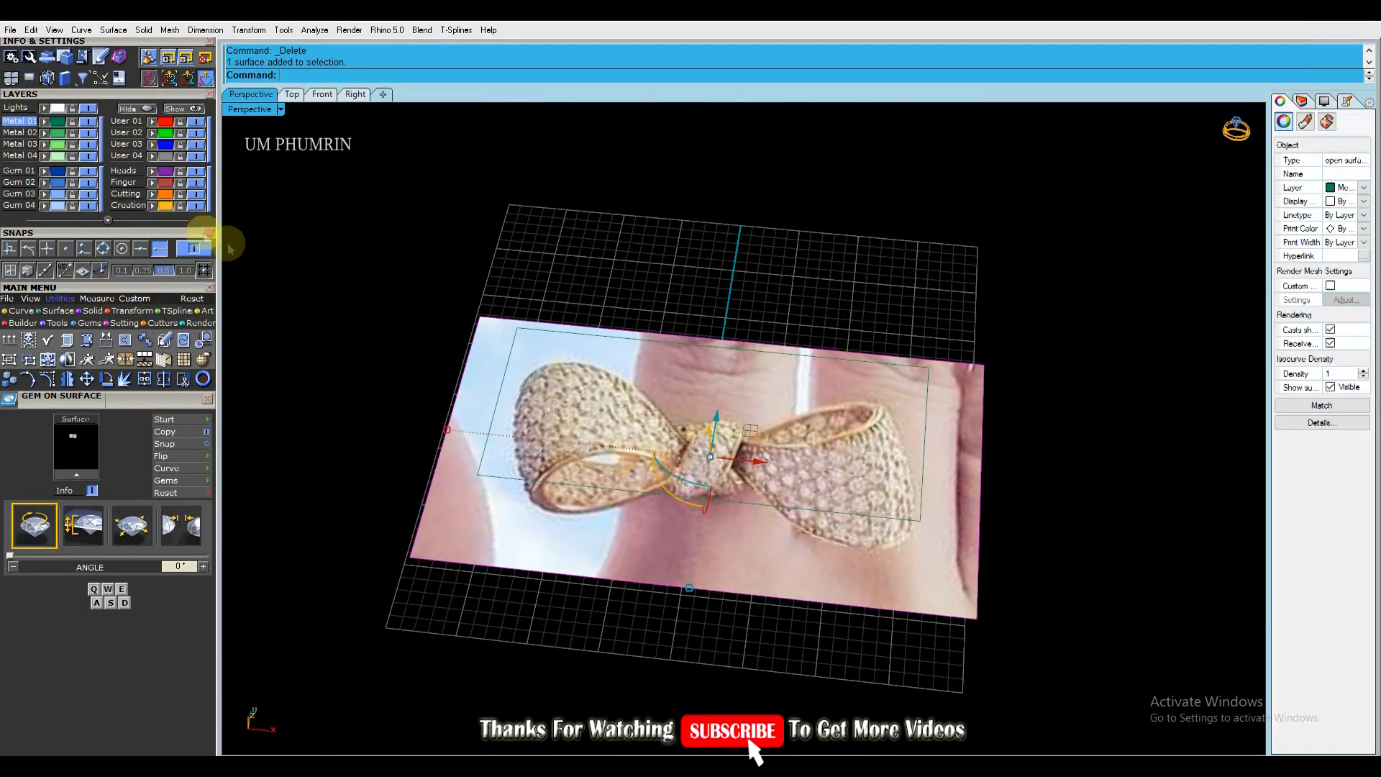
left_click(71, 110)
left_click(515, 335)
left_click(153, 158)
left_click(180, 157)
right_click_drag(489, 238, 653, 333)
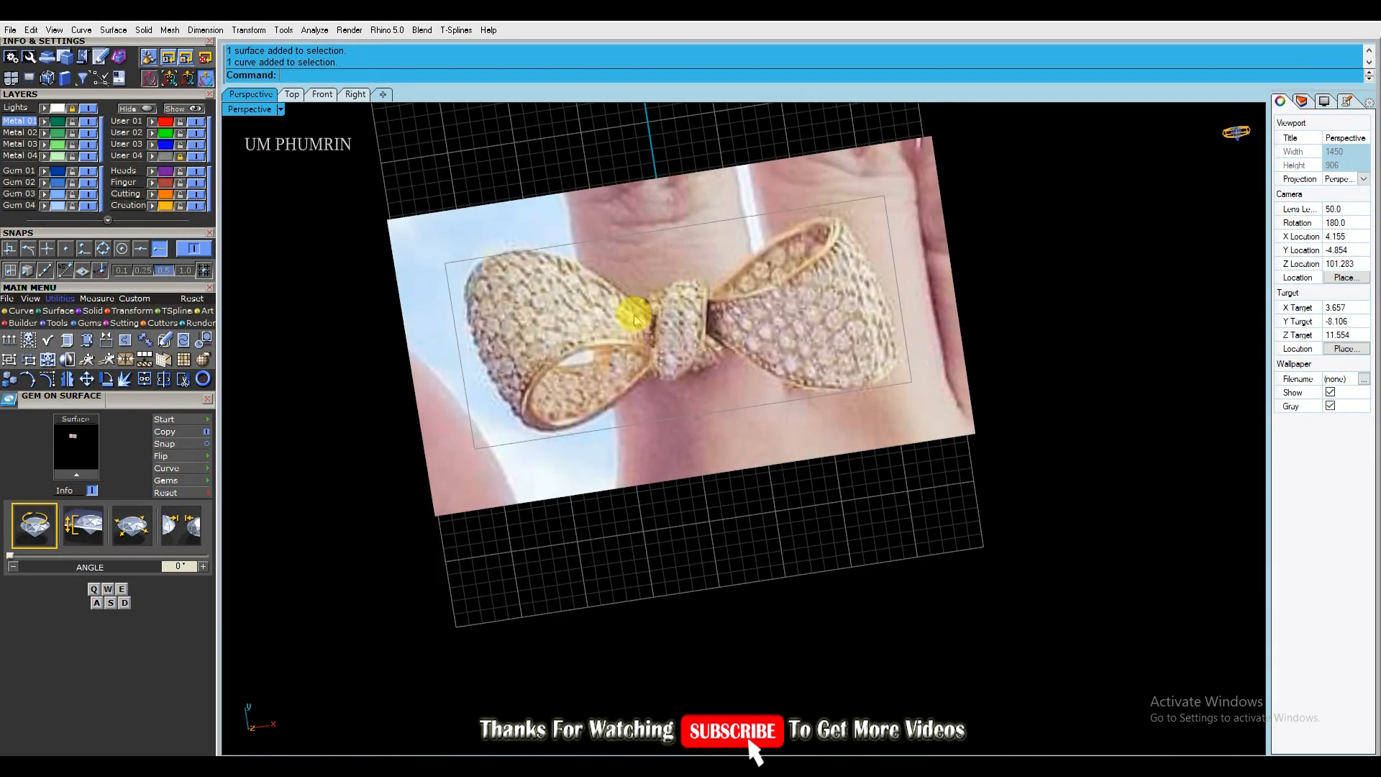
Trace the upper loop opening of the right bow half with an interpolated curve in the Top view.
left_click(289, 96)
scroll(744, 432, "up", 6)
scroll(701, 321, "down", 2)
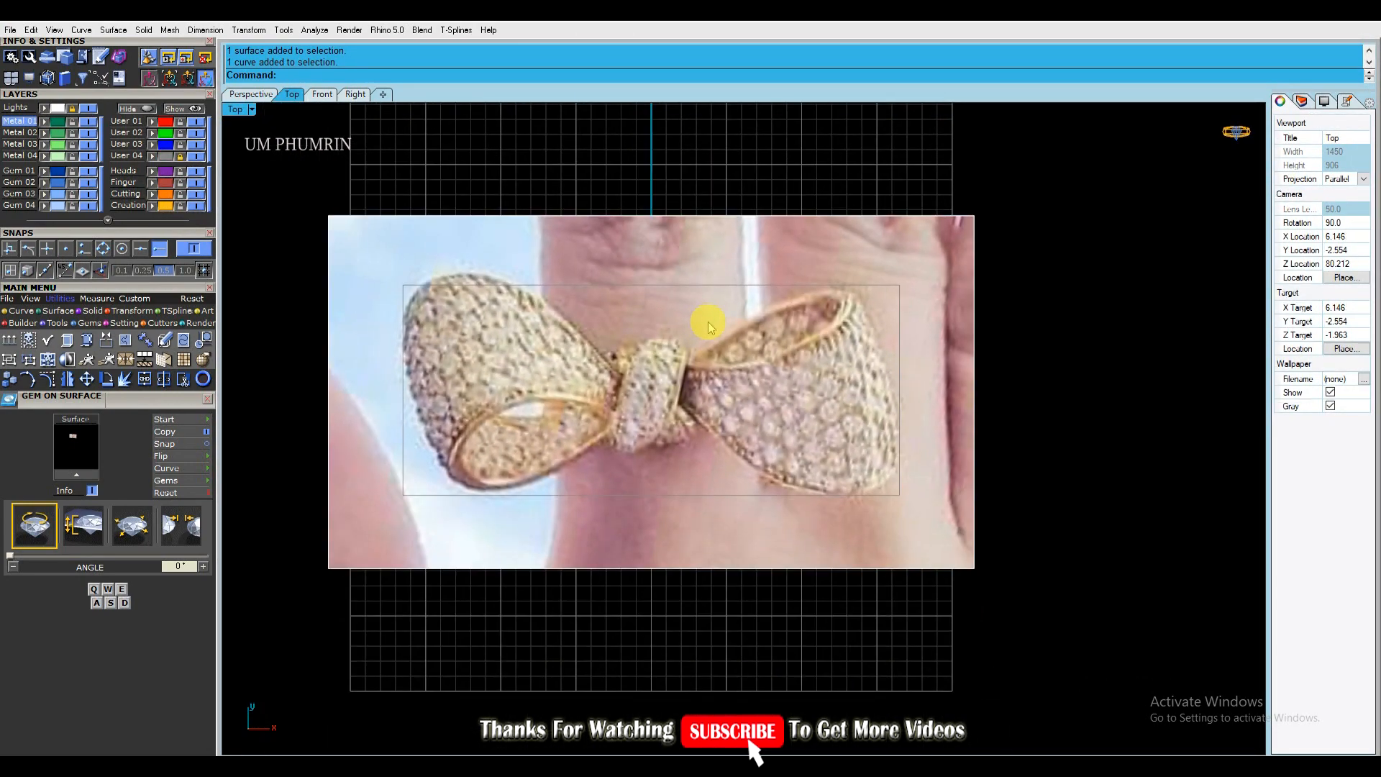
type("L2")
key("Return")
scroll(720, 395, "up", 3)
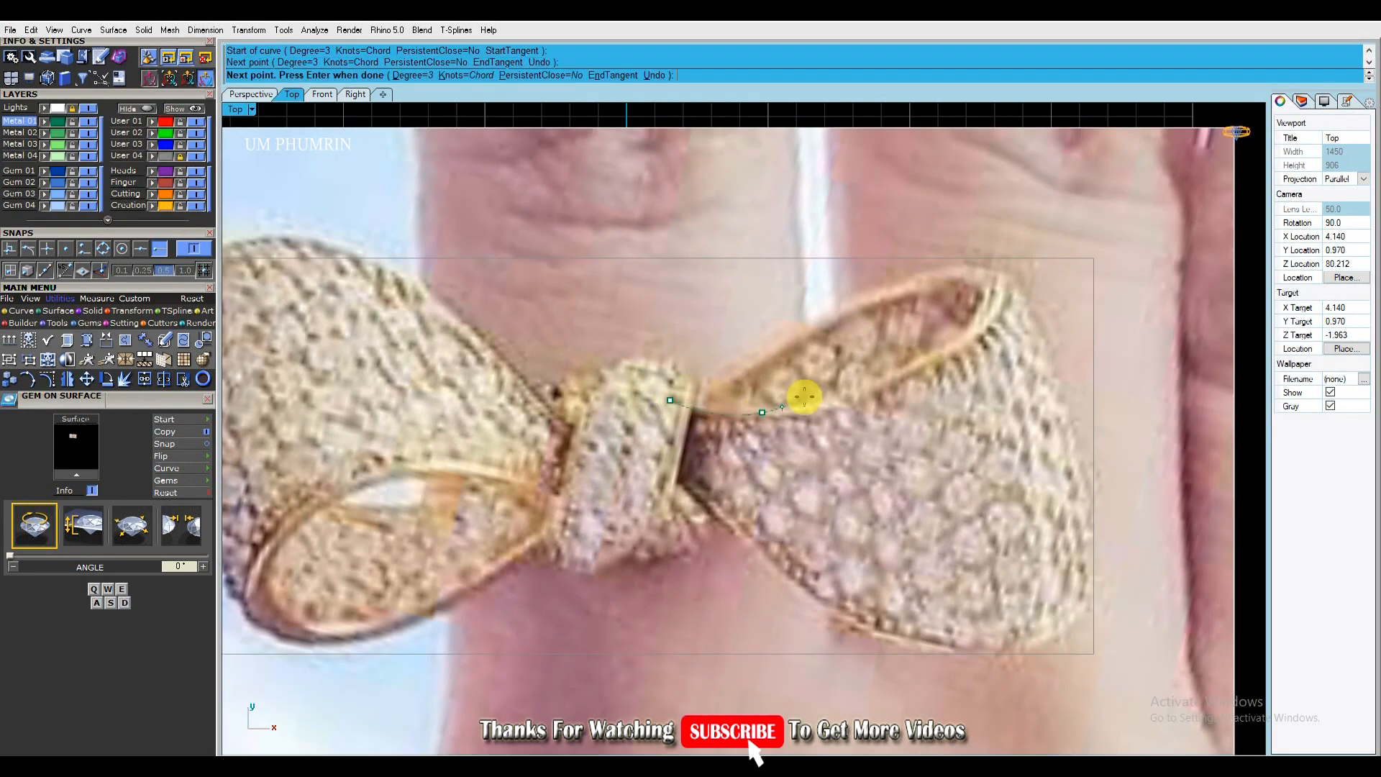
left_click(680, 396)
Show the loop curve's control points and adjust the one at its inner end over the knot.
left_click(45, 379)
scroll(664, 409, "up", 4)
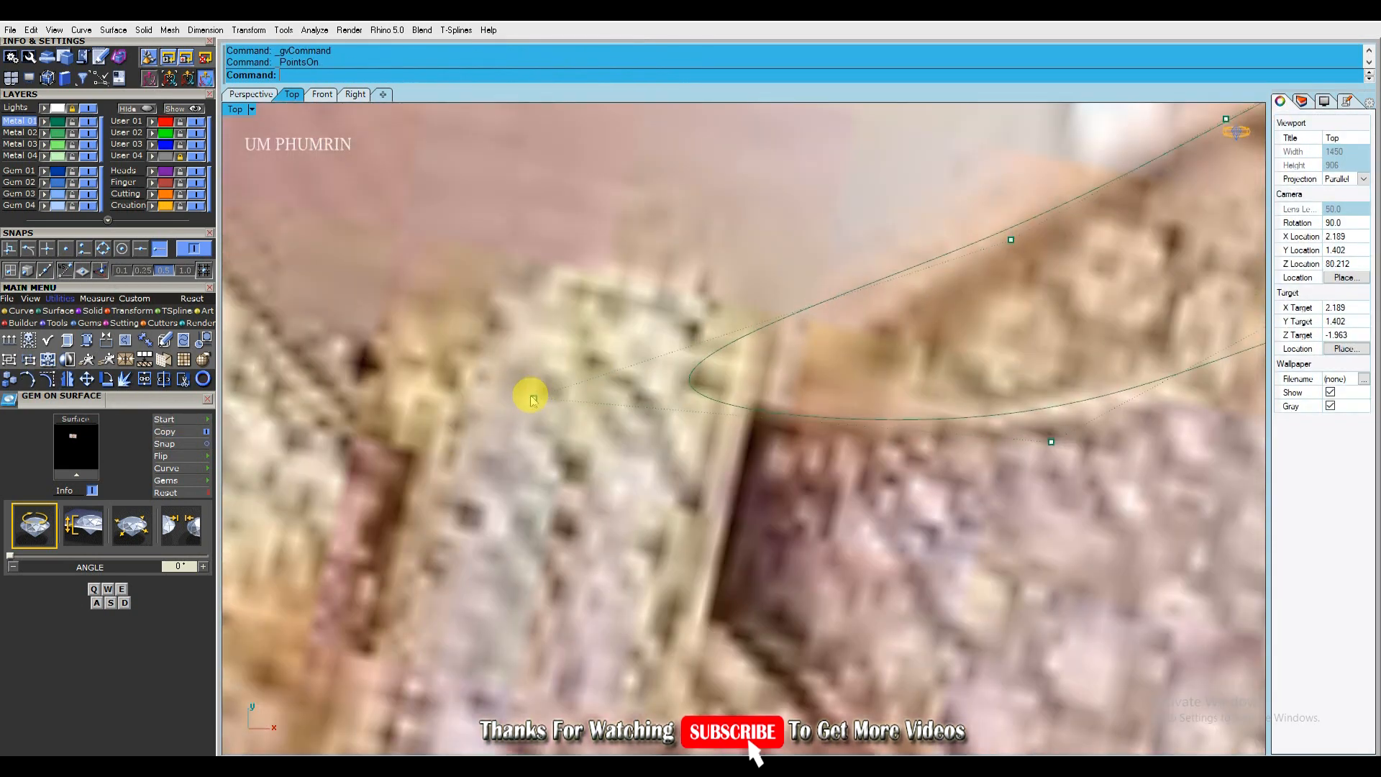
left_click_drag(573, 398, 590, 398)
scroll(602, 402, "down", 6)
key("Escape")
key("Escape")
Split the loop curve at a point near the knot and delete the small end piece.
left_click(697, 422)
type("Sp")
key("Return")
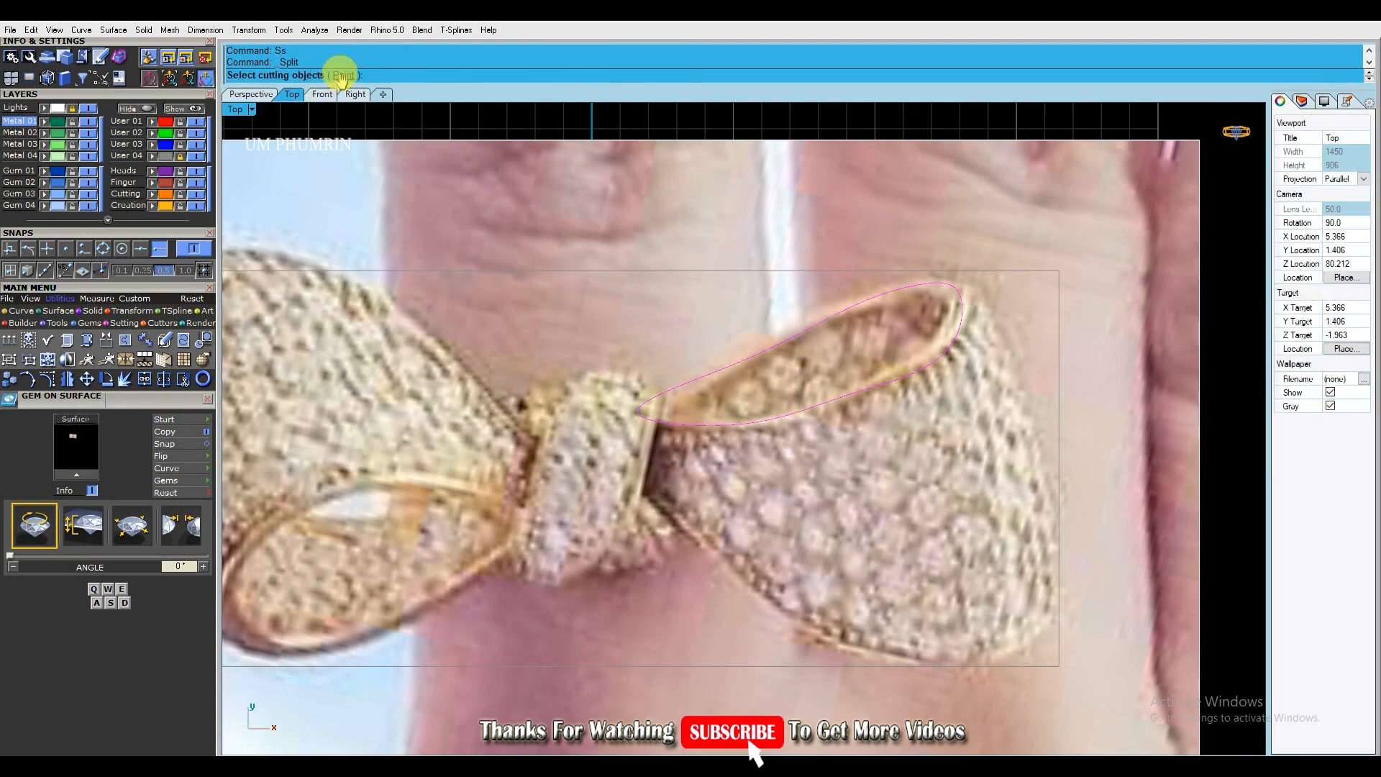
left_click(339, 75)
scroll(640, 424, "up", 3)
scroll(638, 404, "up", 4)
left_click(639, 404)
key("Return")
left_click(641, 404)
key("Delete")
left_click(670, 387)
scroll(672, 385, "down", 12)
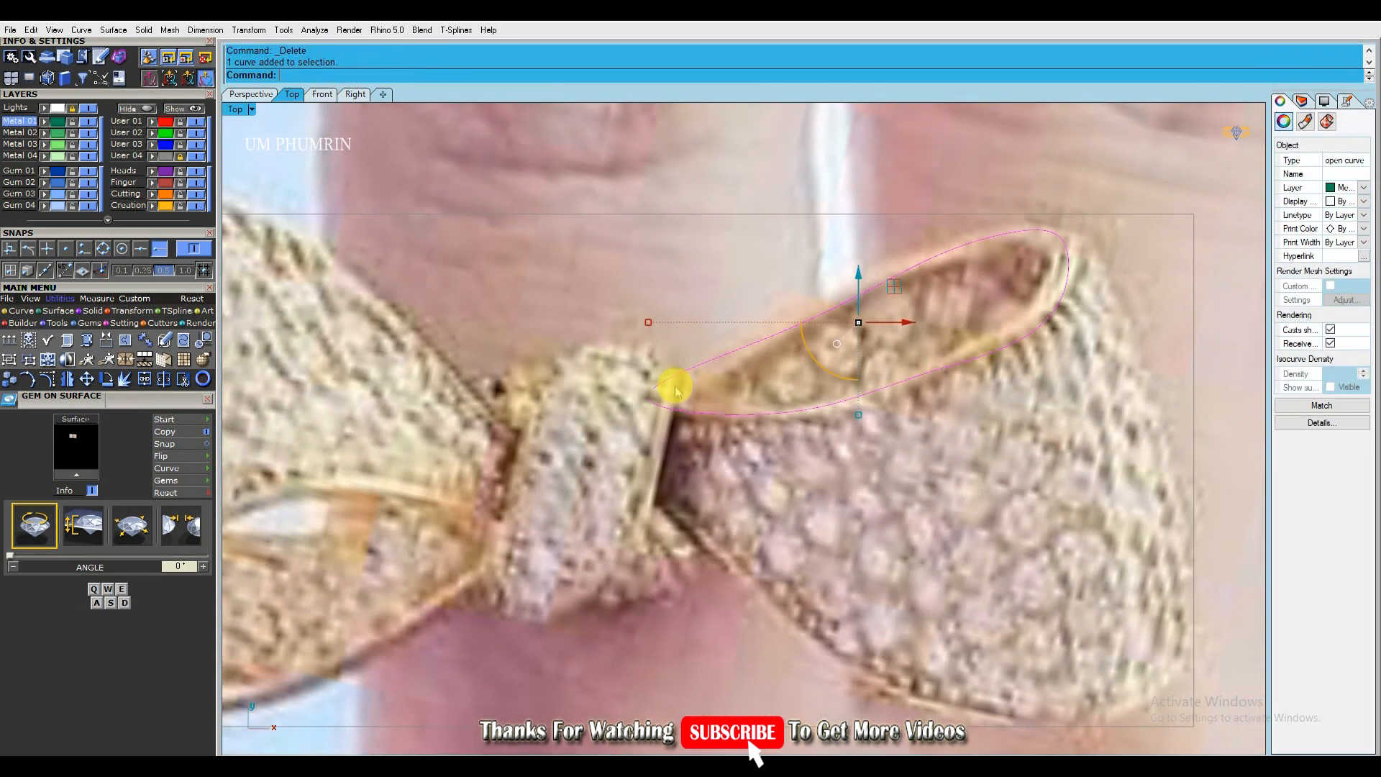
left_click(1024, 438)
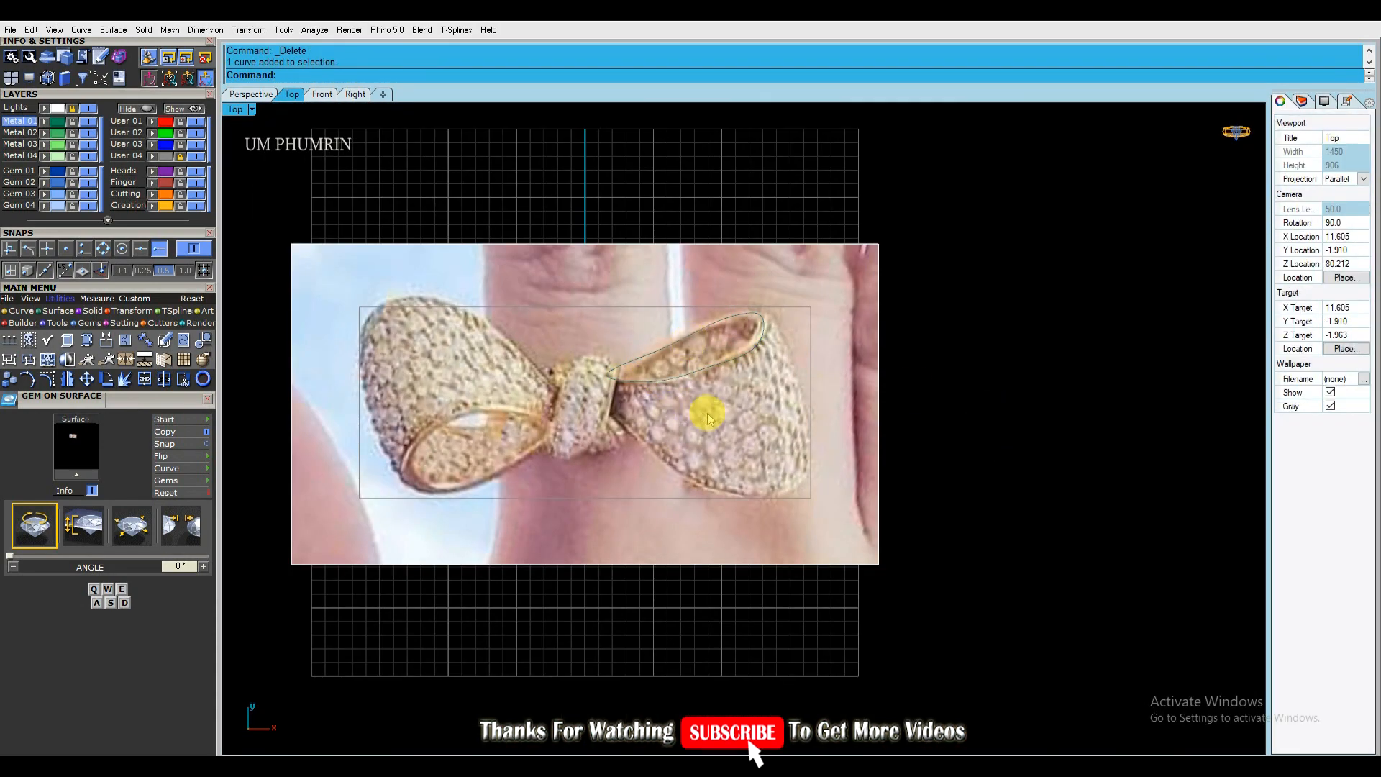
Trace the lower edge of the right bow half with an interpolated curve turning back towards the knot.
scroll(676, 375, "up", 3)
left_click(677, 371)
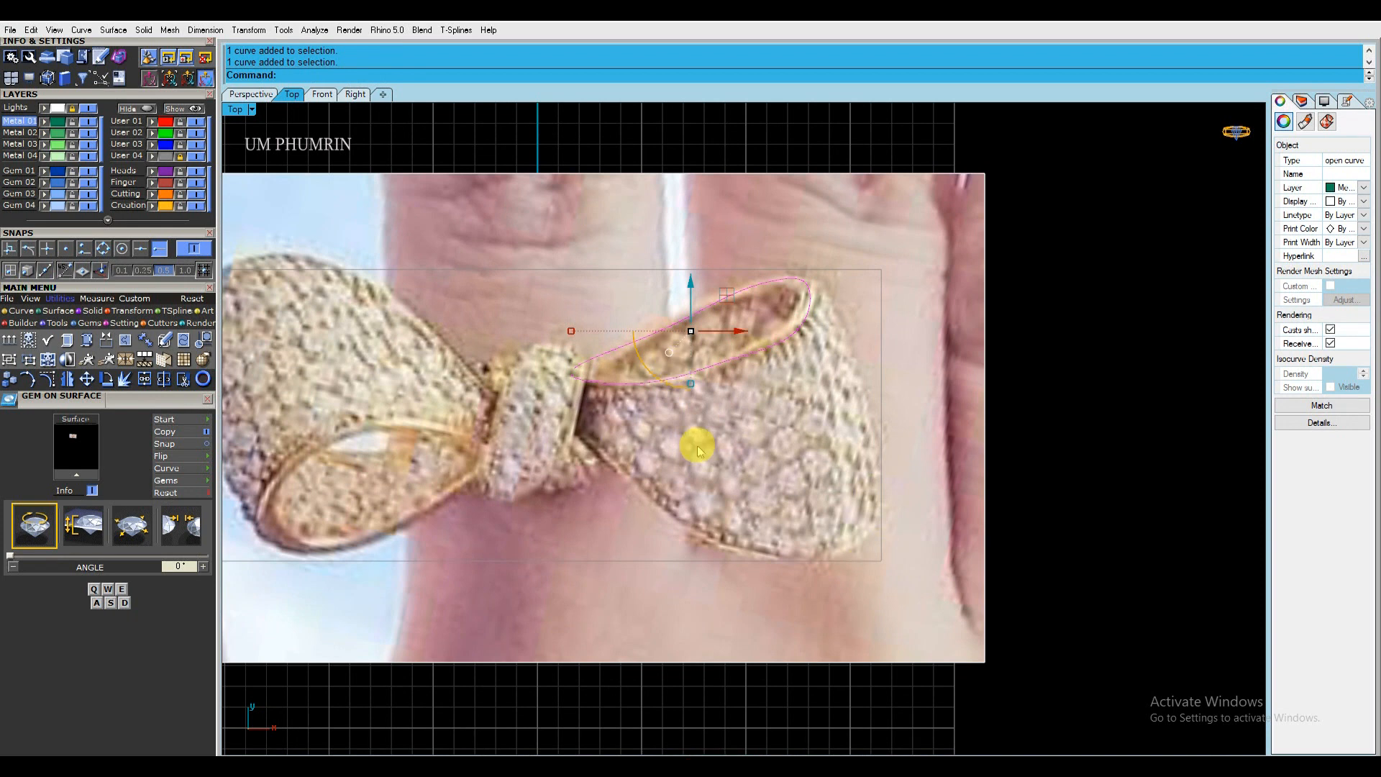
left_click(1082, 503)
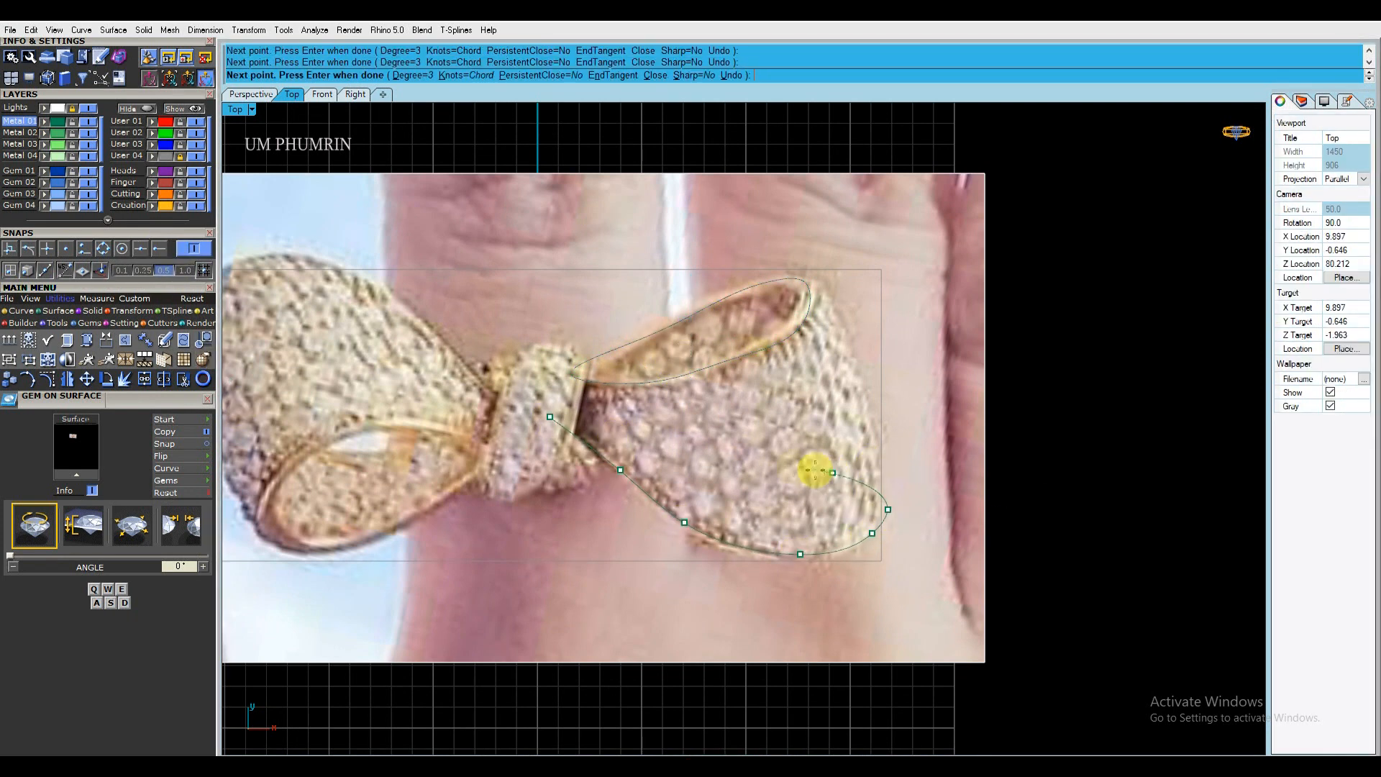
key("Return")
Rebuild the lower curve and reposition its control points along the upper side and at the knot.
left_click(618, 436)
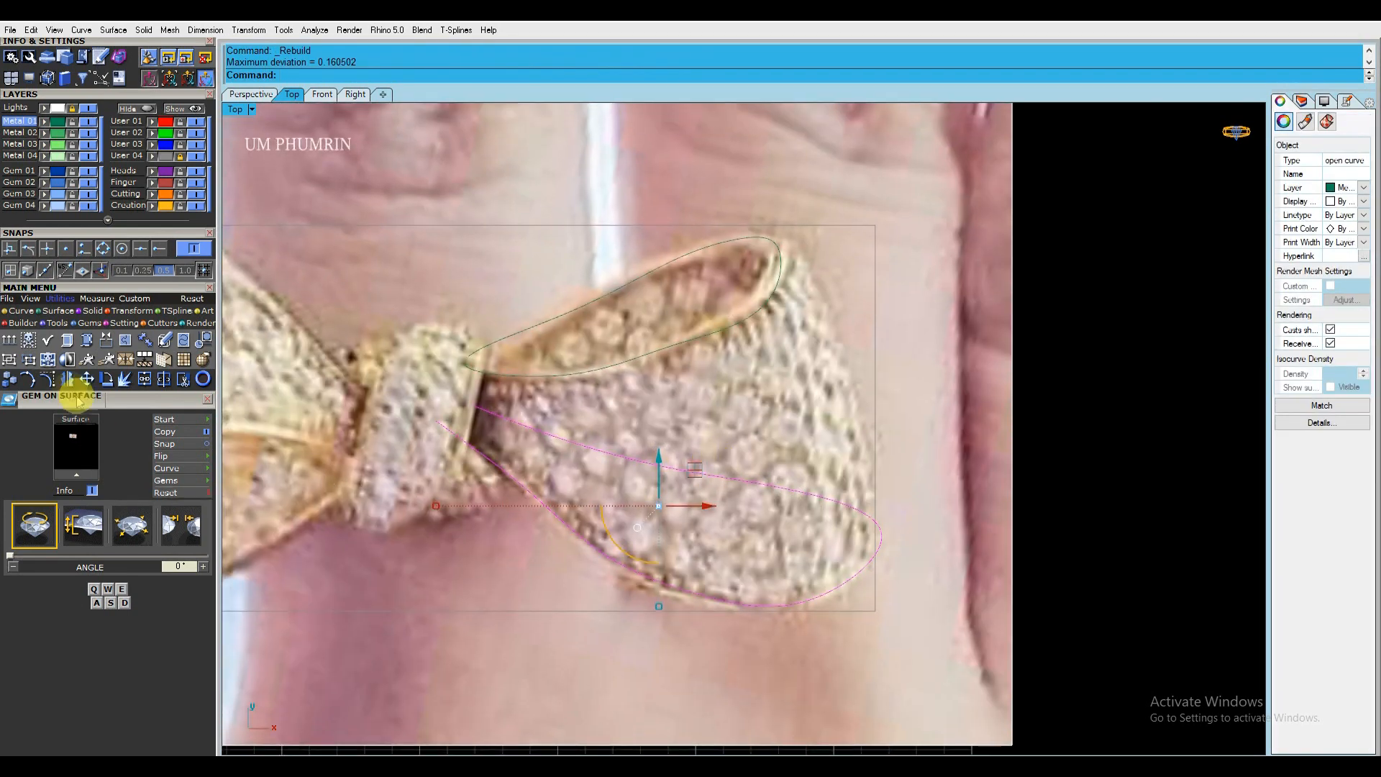
left_click(49, 377)
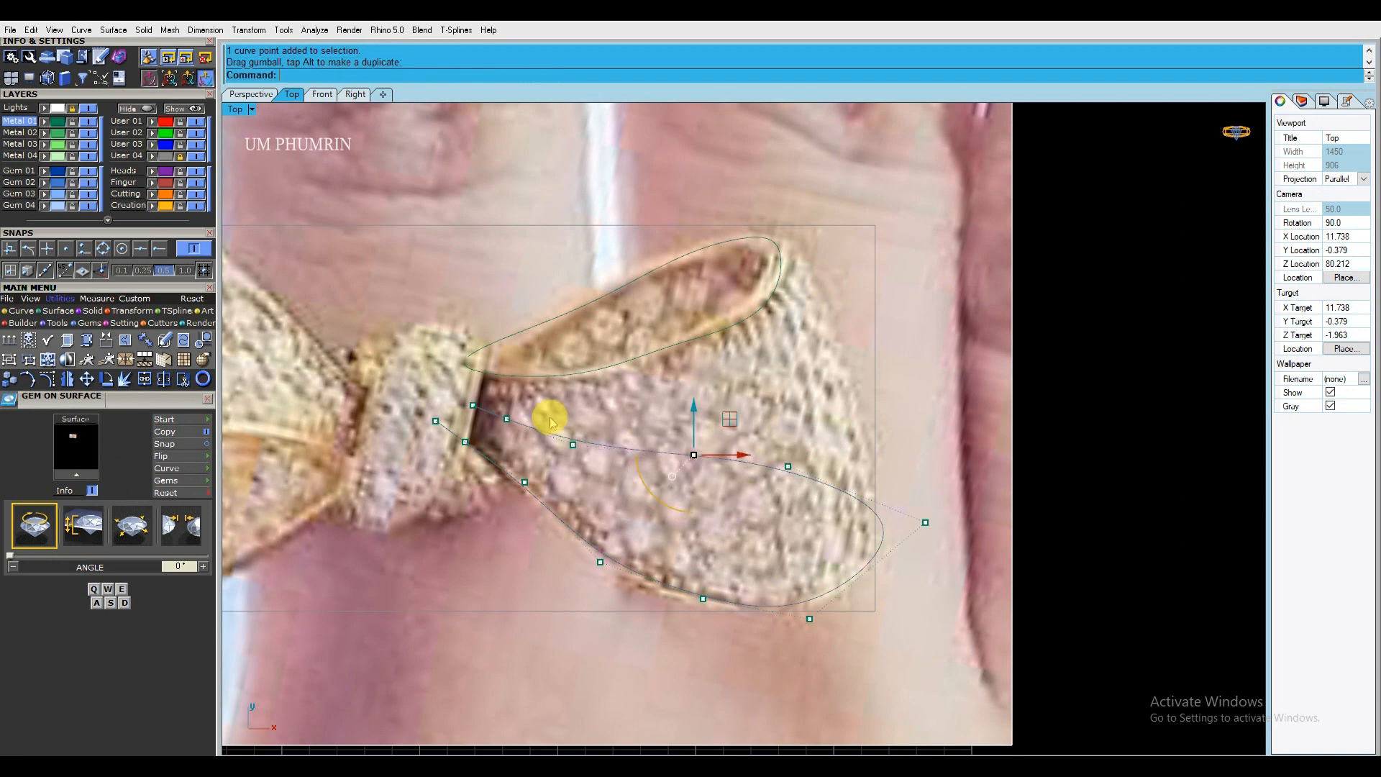
scroll(686, 421, "up", 2)
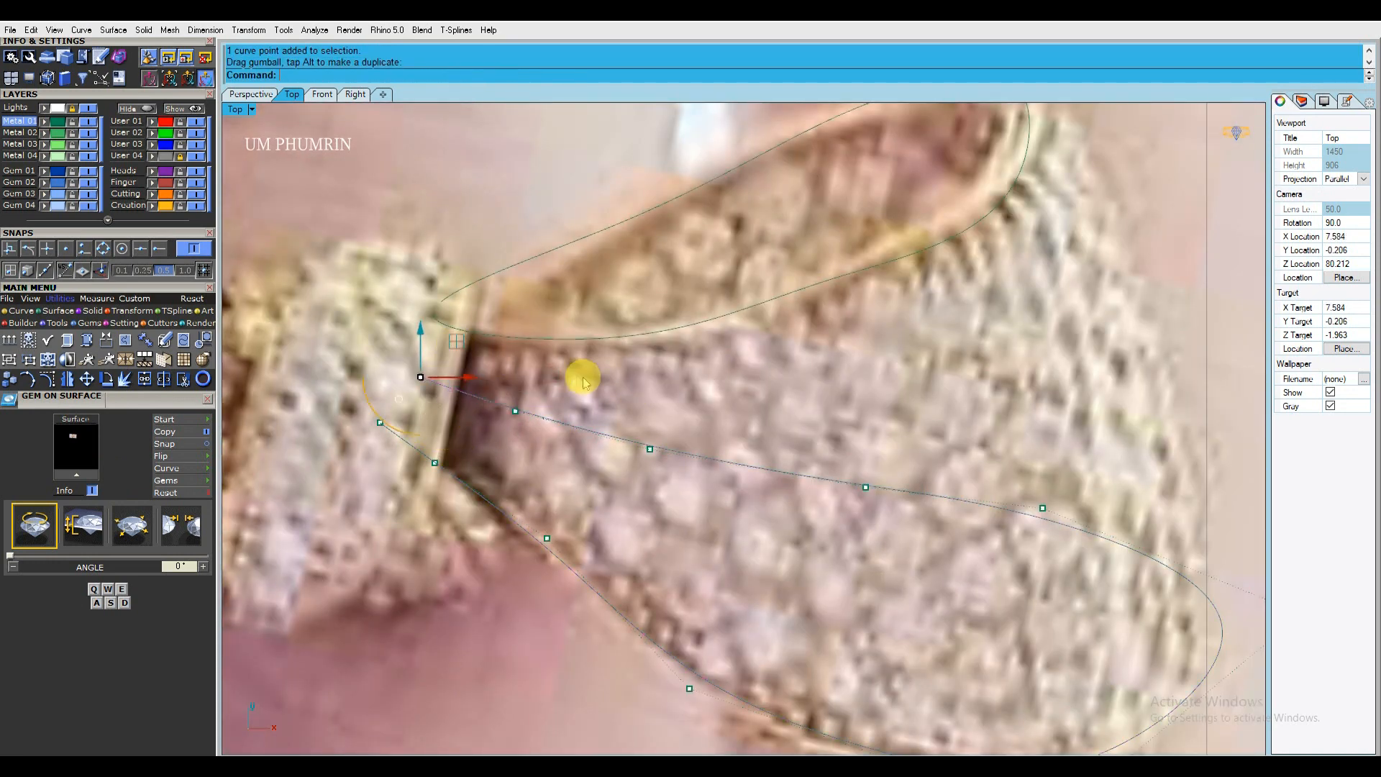
Move the lower curve's bottom-side control points to follow the bow's lower edge in the image.
scroll(529, 407, "down", 6)
right_click_drag(716, 639, 682, 521)
scroll(680, 468, "up", 4)
left_click(640, 487)
left_click_drag(680, 452, 665, 476)
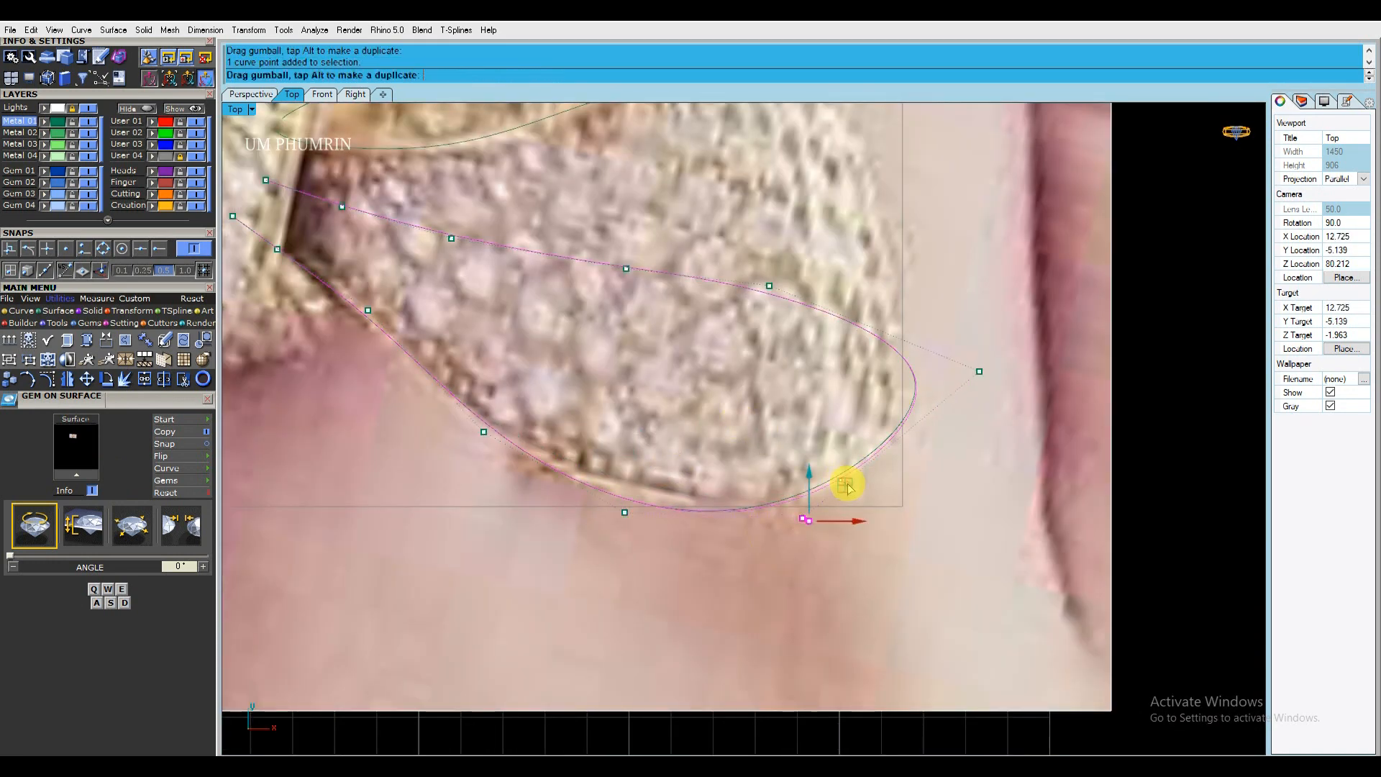
right_click_drag(439, 340, 554, 387)
left_click(483, 357)
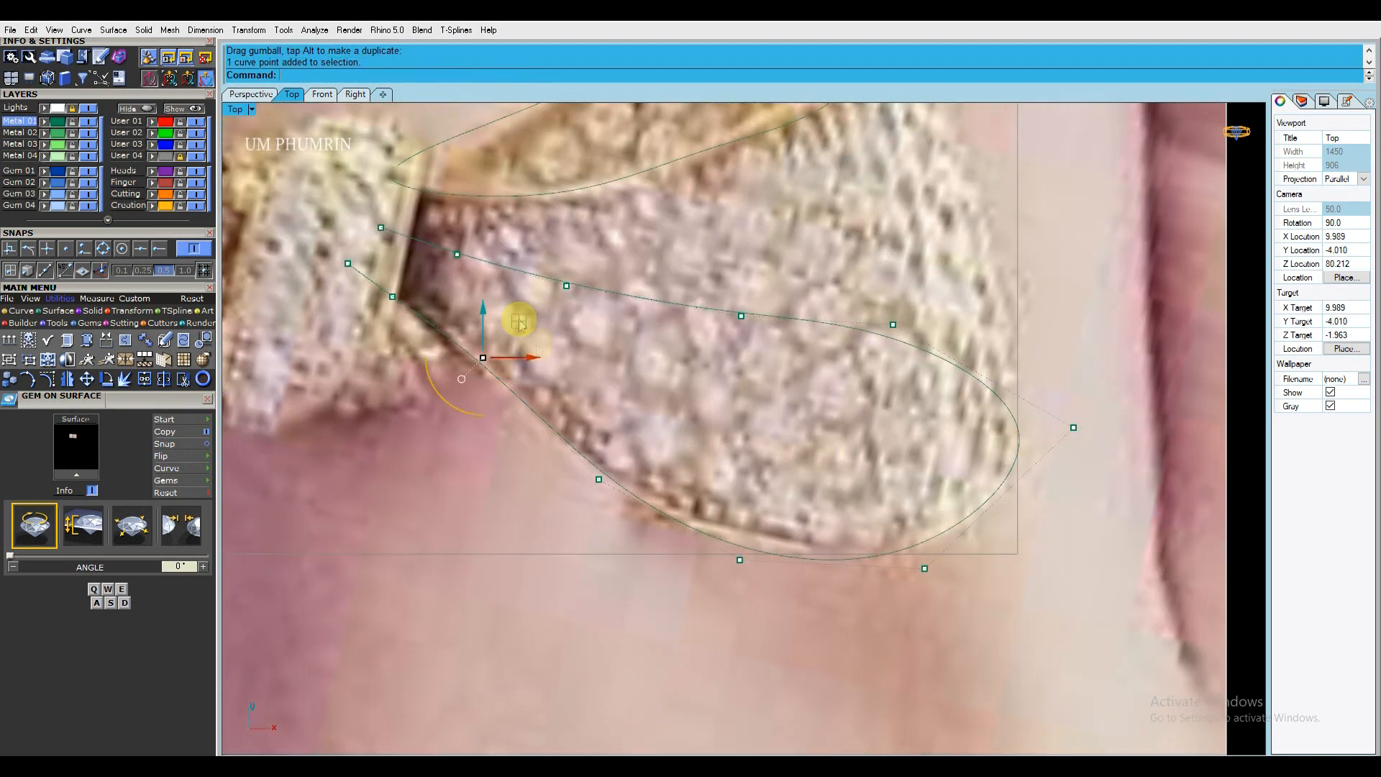
scroll(615, 364, "down", 4)
scroll(730, 416, "up", 3)
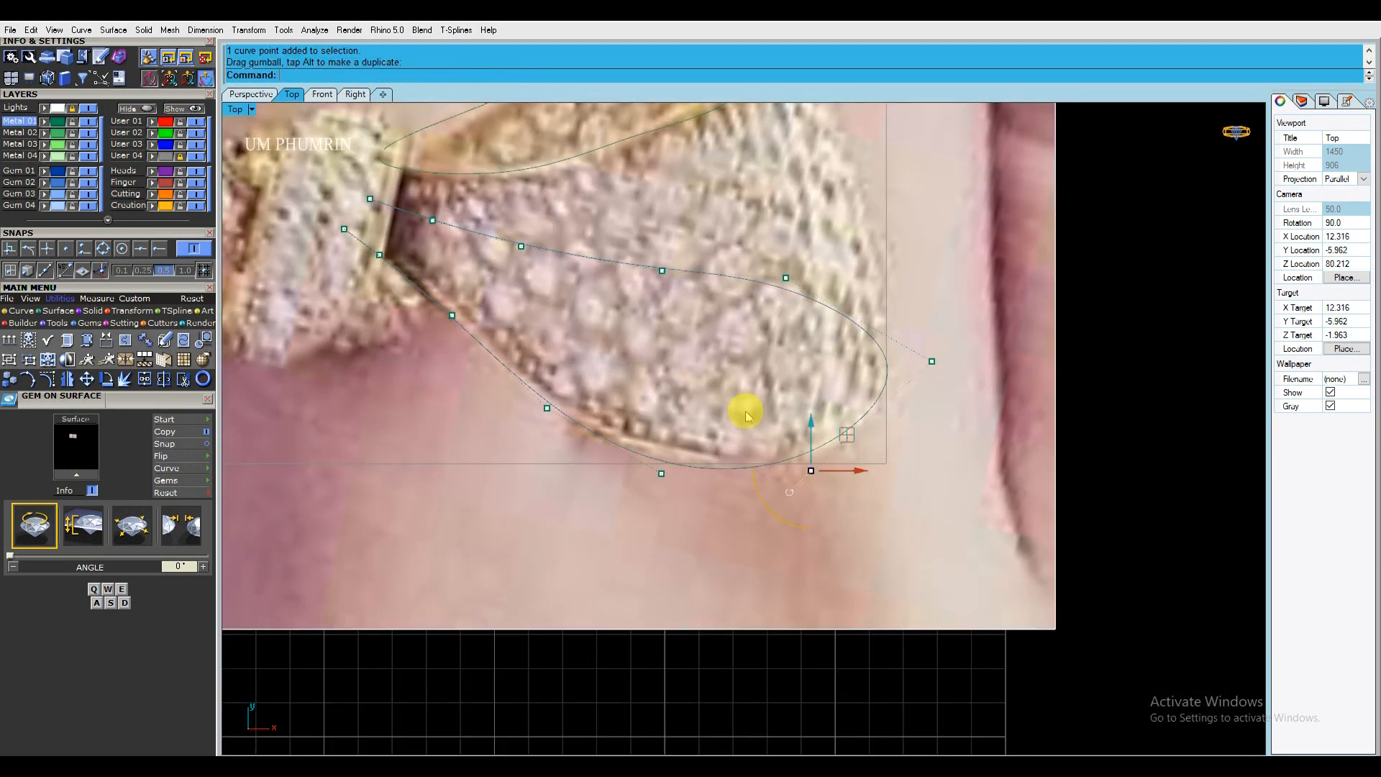
scroll(787, 423, "down", 3)
key("Escape")
Rebuild the upper loop curve and show its control points.
scroll(672, 262, "up", 6)
left_click(678, 320)
key("Return")
key("Return")
key("Return")
key("Return")
key("Return")
key("Return")
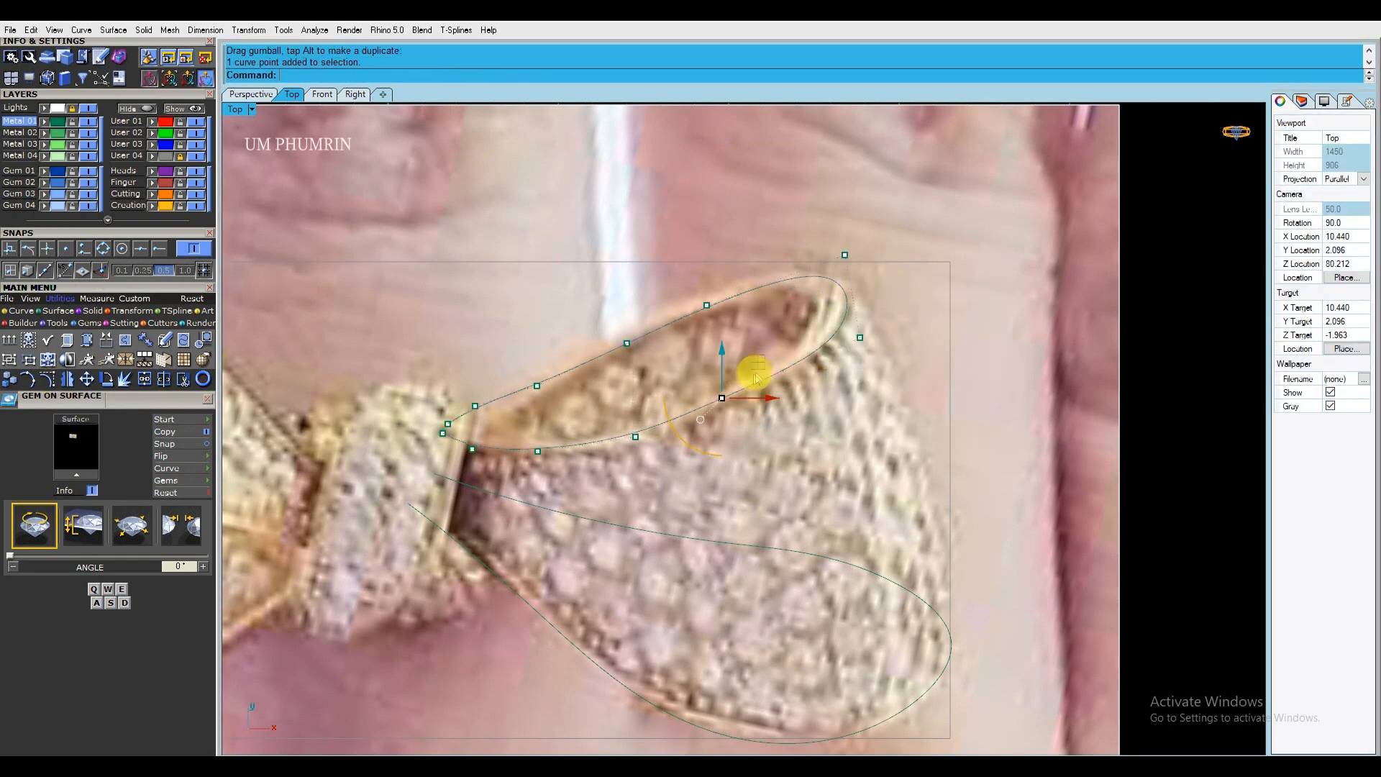
Reposition the upper curve's end points and neighbouring control points beside the knot to open up its inner end.
scroll(574, 477, "up", 2)
scroll(379, 449, "up", 2)
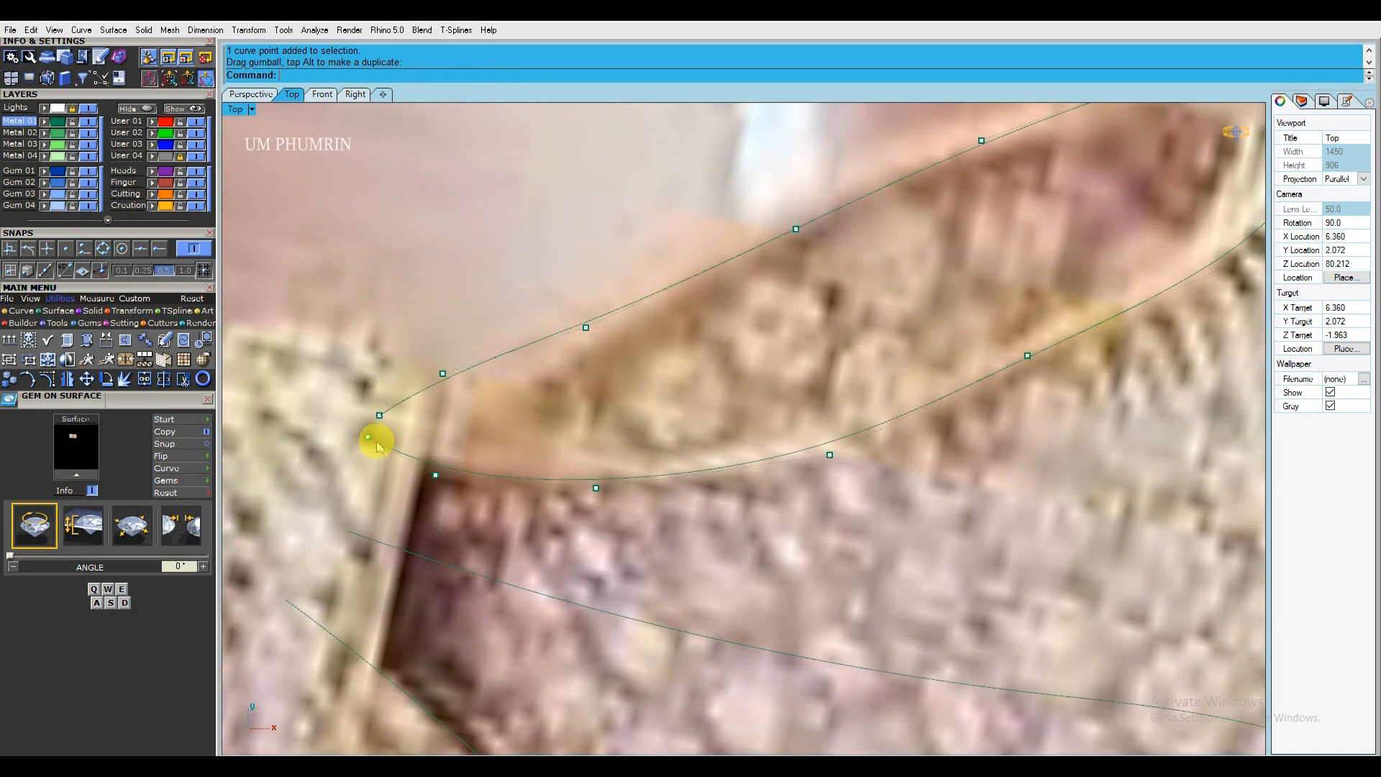
left_click_drag(479, 338, 490, 342)
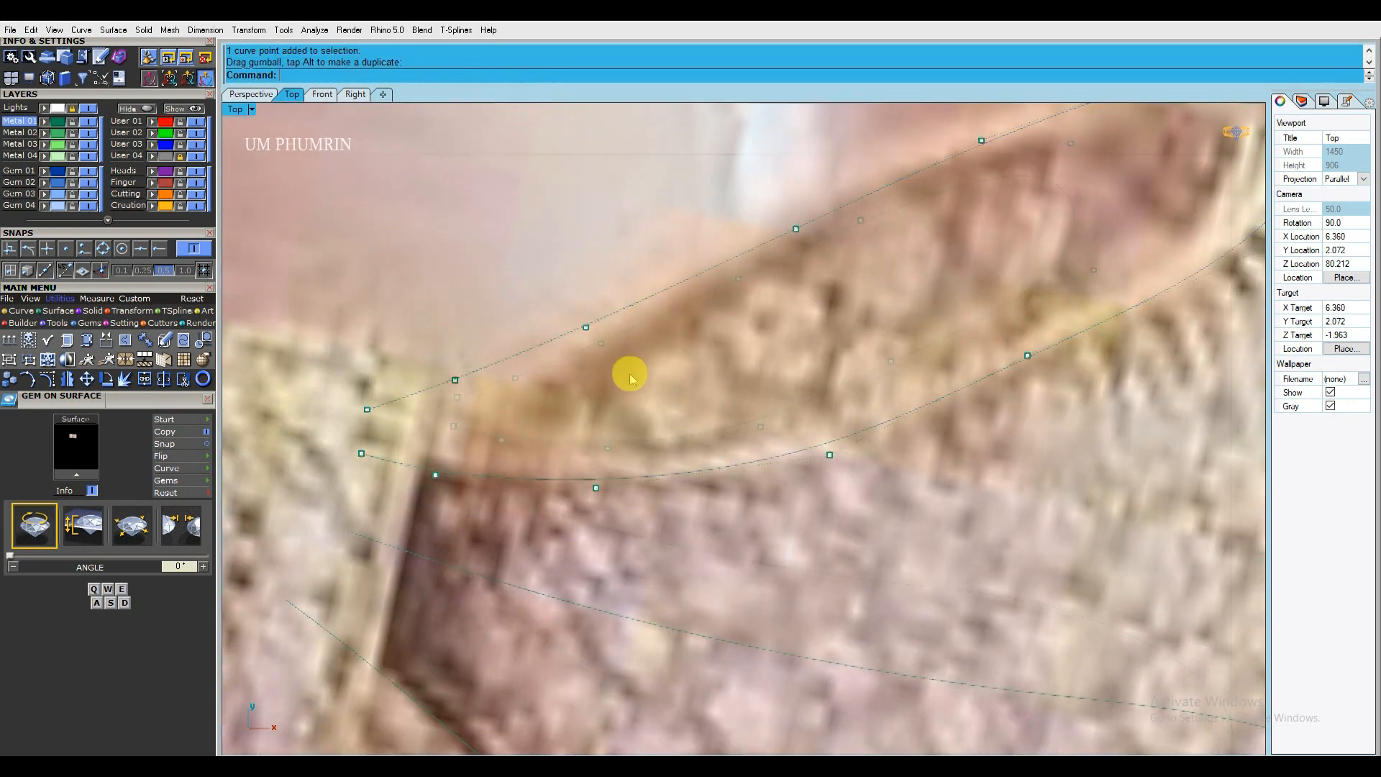
scroll(484, 446, "down", 6)
left_click(536, 382)
left_click_drag(572, 346, 571, 353)
scroll(496, 395, "up", 2)
left_click(464, 413)
left_click_drag(499, 378, 498, 384)
Adjust the upper curve's control points along the loop's top edge and outer tip to match the image.
scroll(622, 334, "down", 4)
scroll(736, 254, "up", 3)
left_click(601, 380)
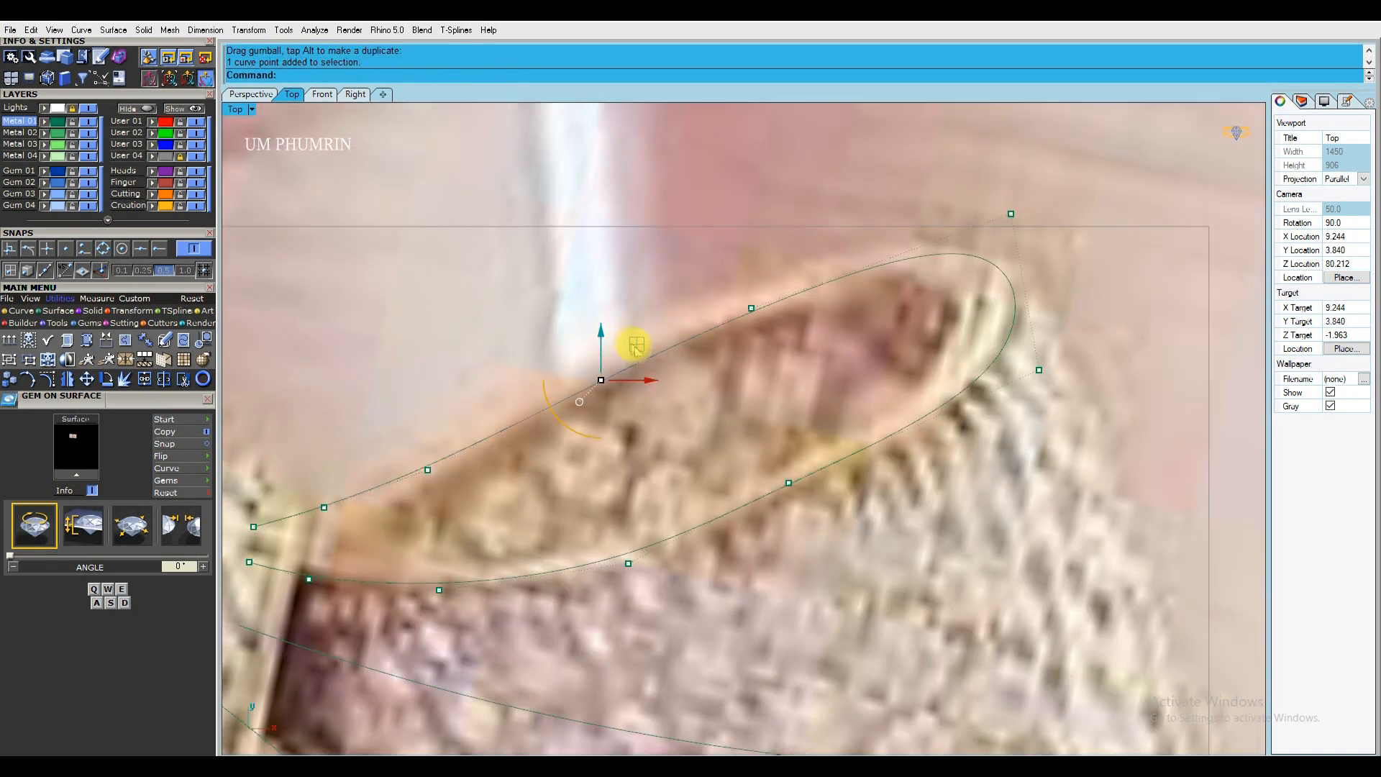
left_click_drag(786, 273, 791, 254)
left_click(875, 299)
right_click_drag(875, 299, 817, 360)
left_click_drag(988, 247, 982, 244)
left_click(1050, 244)
scroll(922, 206, "down", 4)
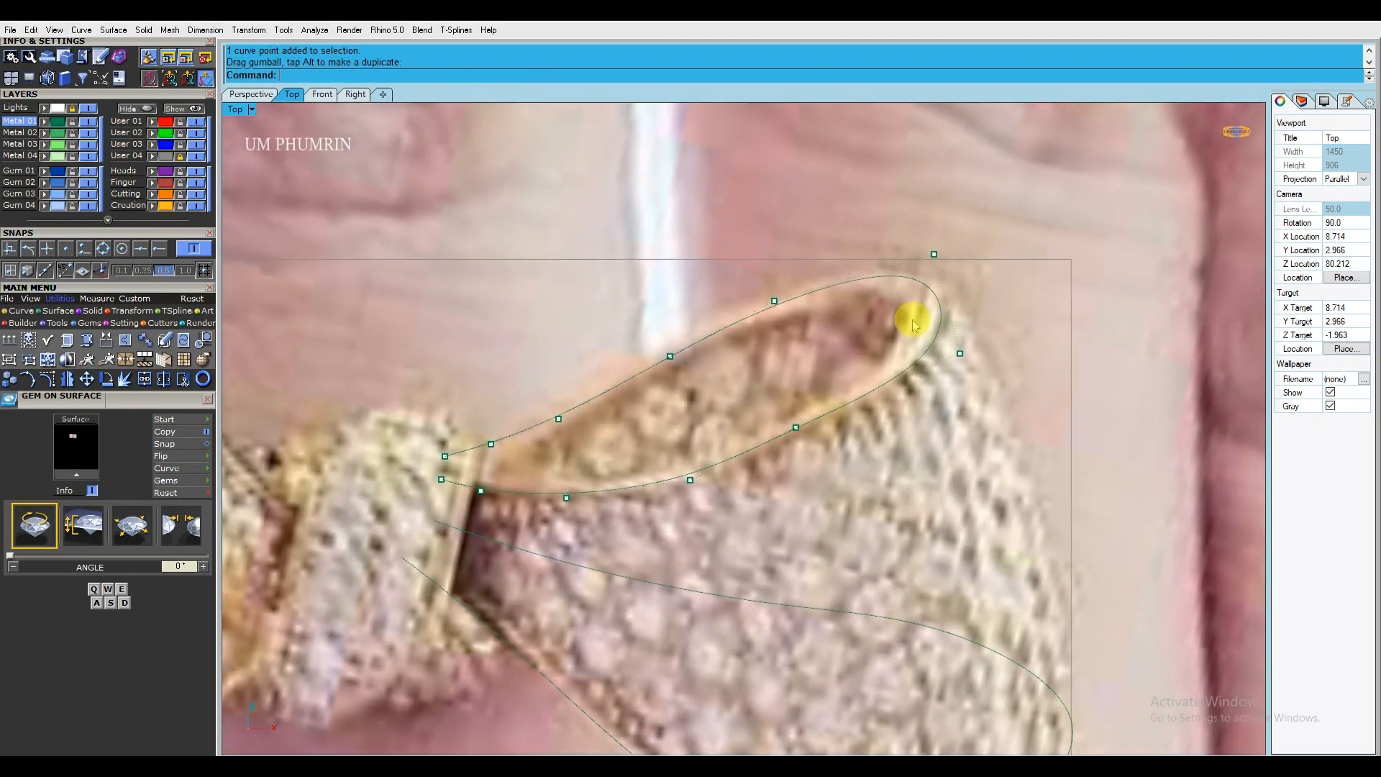
Adjust the upper curve's control points along the loop's bottom edge to match the gold rim.
left_click(796, 427)
scroll(805, 426, "up", 4)
left_click_drag(814, 400, 833, 395)
scroll(964, 366, "down", 4)
left_click(749, 454)
scroll(752, 456, "up", 4)
left_click_drag(772, 432, 768, 424)
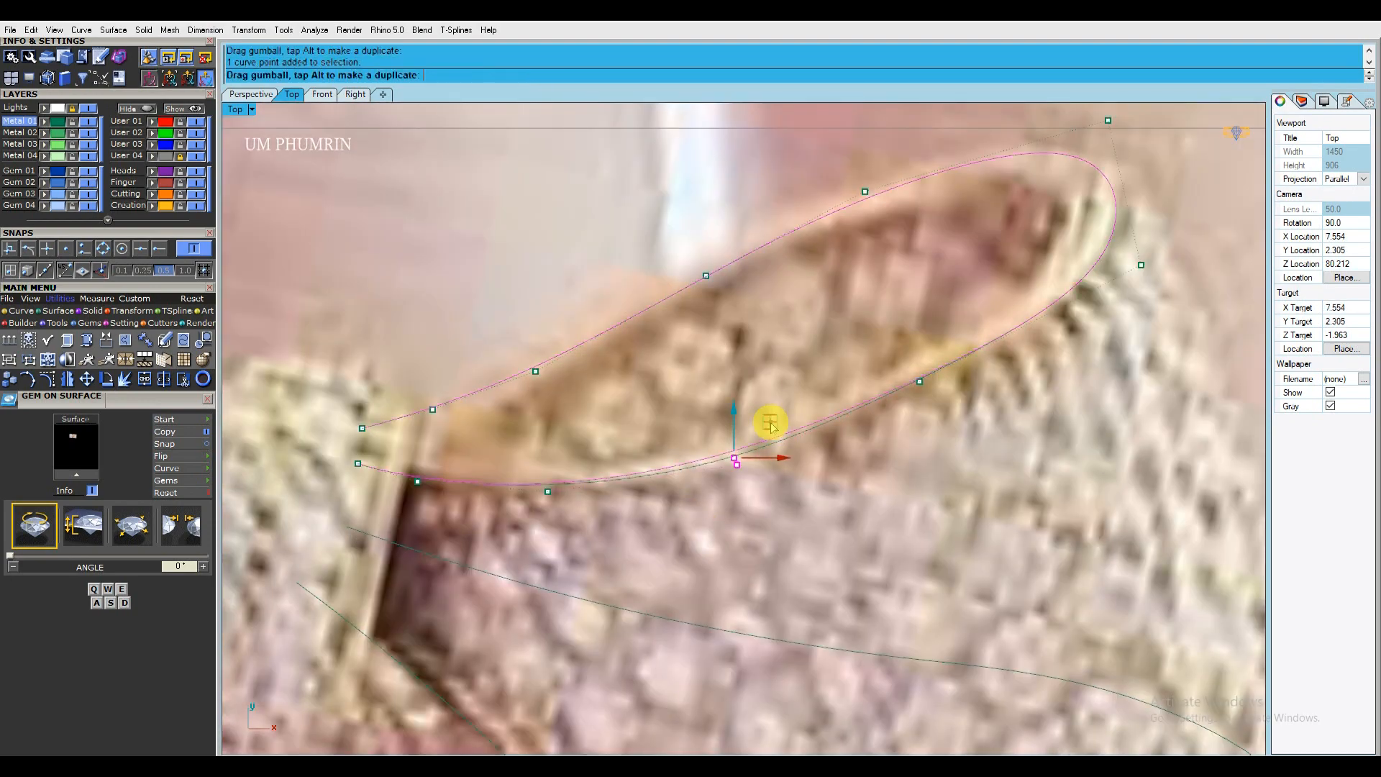
scroll(770, 403, "down", 12)
right_click_drag(818, 434, 764, 420)
key("Escape")
Show both curves' control points in the Perspective view and lower the back-side points of the lower curve.
left_click_drag(805, 435, 793, 514)
left_click(251, 94)
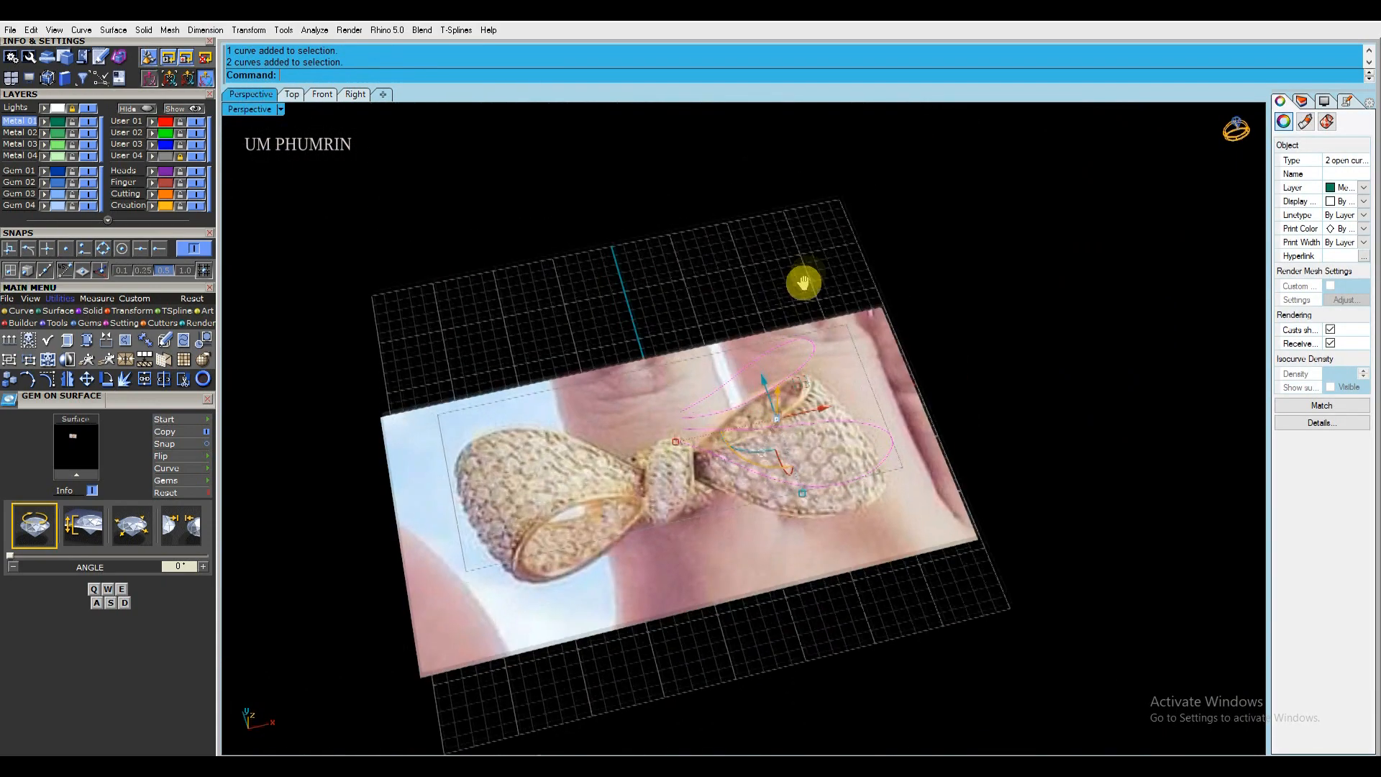
right_click_drag(805, 283, 712, 323)
scroll(713, 322, "down", 3)
scroll(712, 338, "up", 2)
right_click_drag(799, 446, 759, 392)
scroll(780, 334, "up", 4)
left_click(46, 383)
scroll(620, 467, "up", 4)
left_click_drag(418, 369, 908, 411)
right_click_drag(766, 489, 723, 381)
left_click_drag(659, 383, 662, 441)
right_click_drag(798, 381, 825, 431)
Select the control points along the back side of the upper curve and lower them vertically.
left_click(1039, 417)
right_click_drag(1059, 427, 635, 337)
scroll(634, 337, "up", 5)
left_click(651, 323, "shift")
left_click(797, 365, "shift")
left_click(964, 391, "shift")
right_click_drag(981, 416, 719, 343, "shift")
left_click(858, 347, "shift")
right_click_drag(683, 467, 774, 378)
left_click_drag(670, 253, 684, 300)
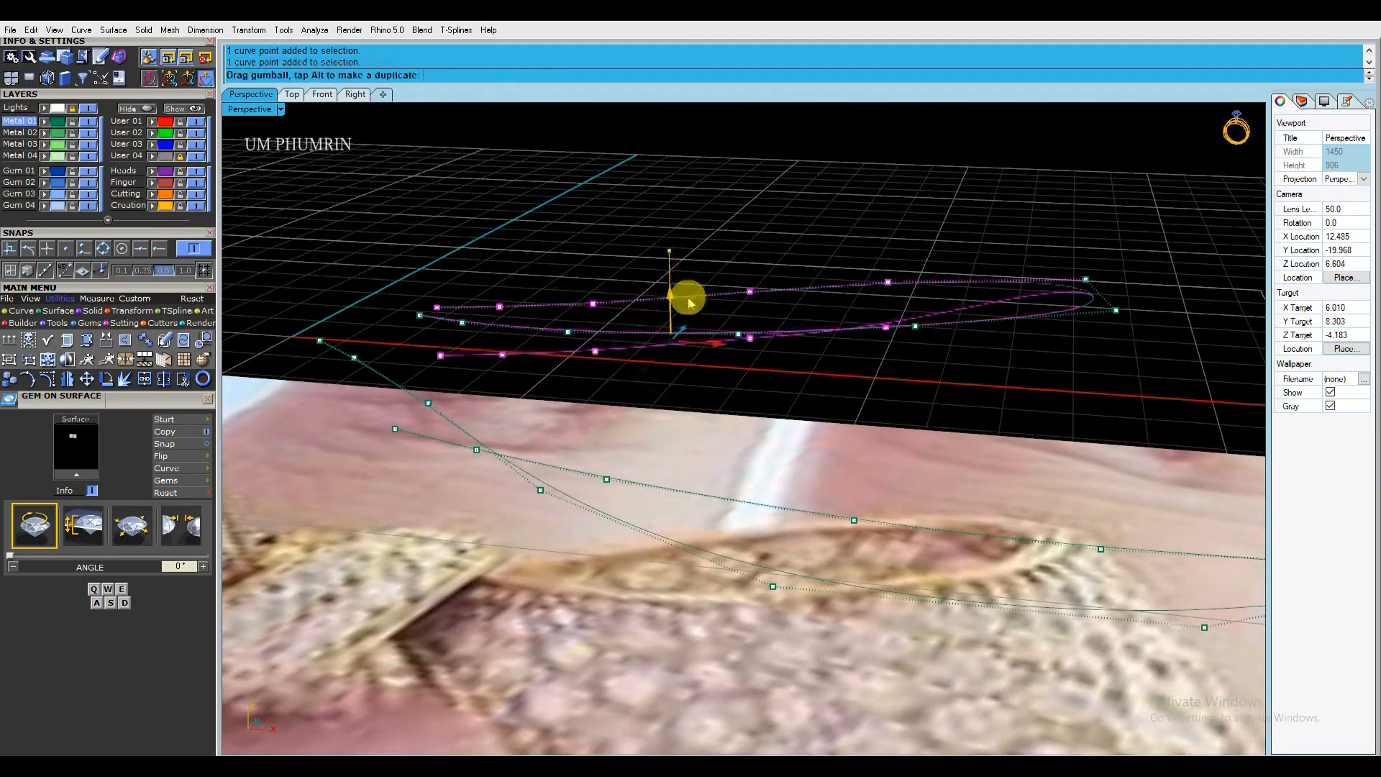
Loft a surface between the upper and lower bow curves.
right_click_drag(904, 248, 925, 457)
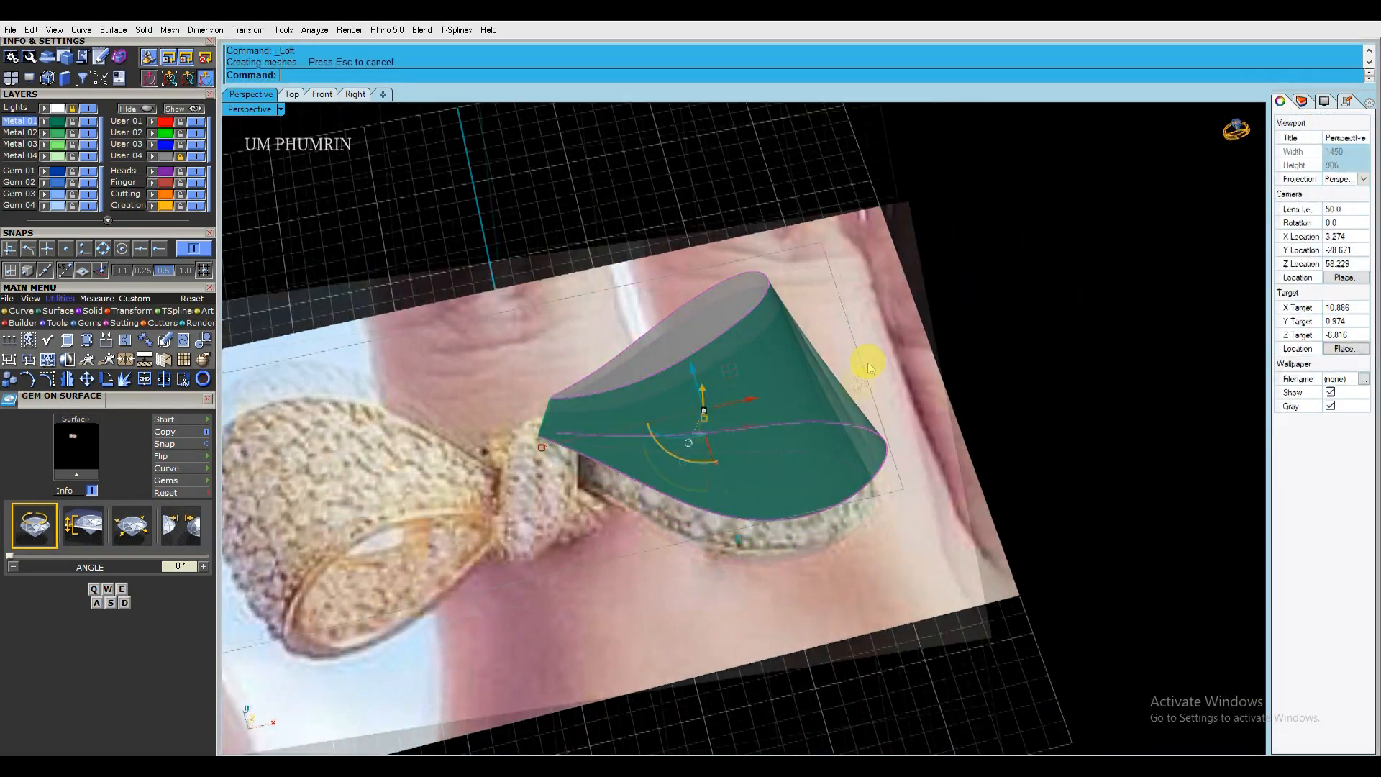
right_click_drag(873, 364, 987, 355)
left_click(986, 355)
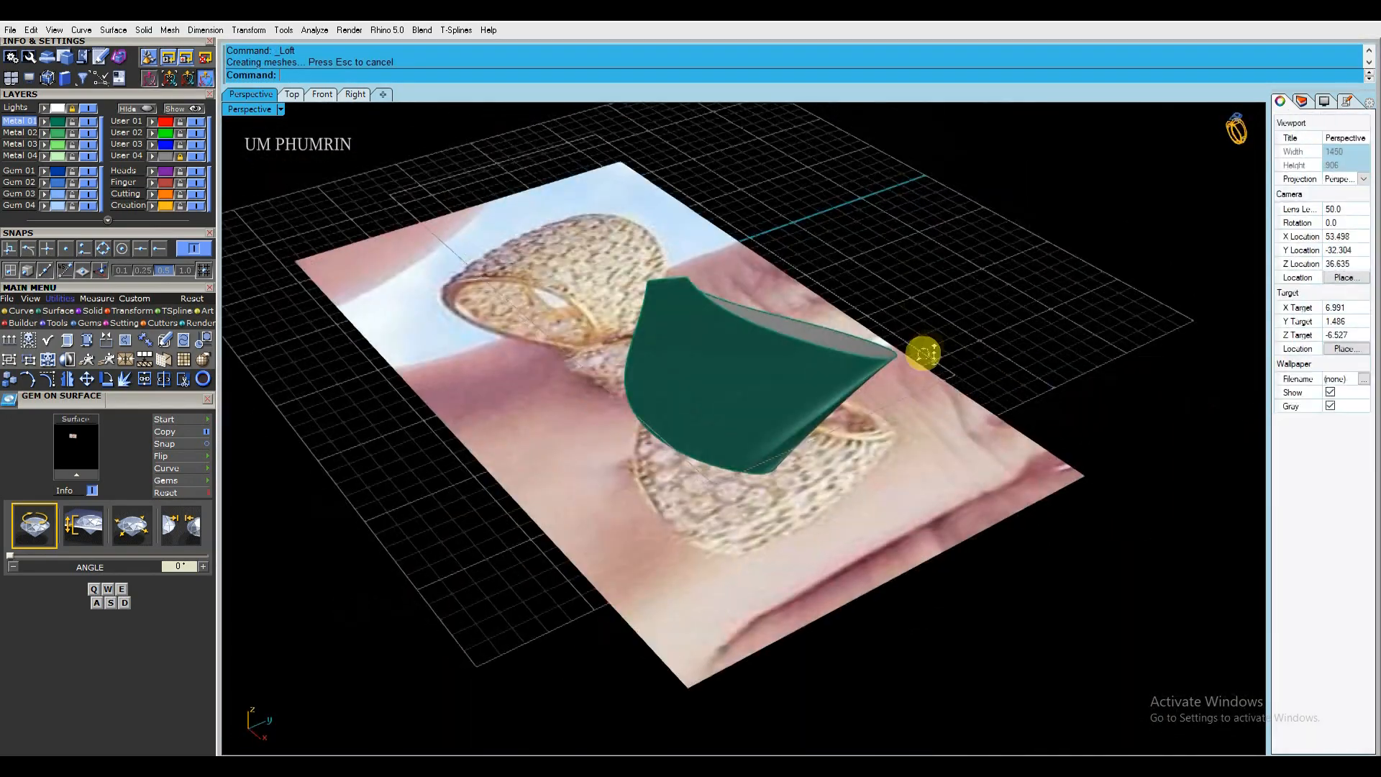
Put the lofted surface on the Metal 02 layer, lock that layer, and put the profile curves on the User 02 layer.
scroll(636, 400, "down", 3)
left_click(635, 398)
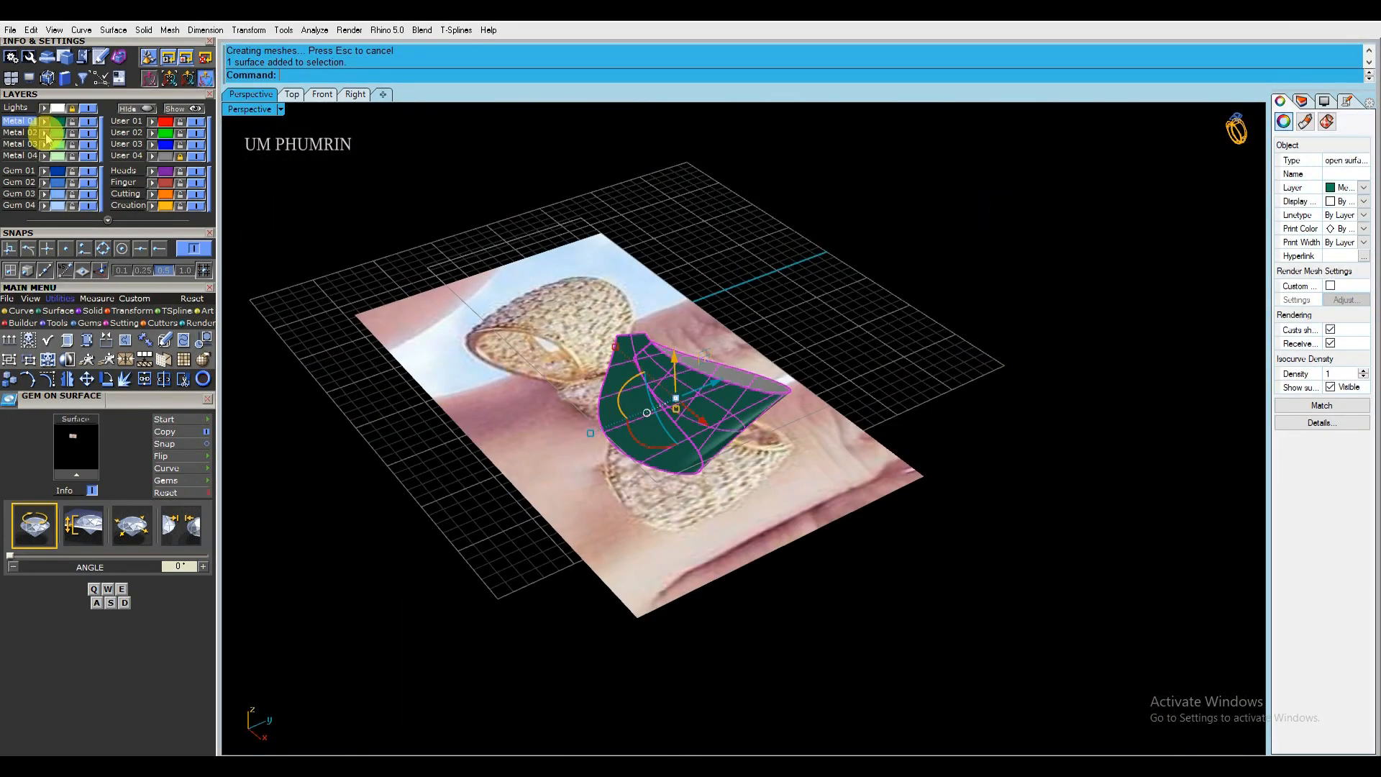
left_click(72, 134)
scroll(693, 354, "up", 4)
right_click_drag(693, 354, 849, 431)
left_click_drag(849, 504, 562, 251)
right_click_drag(458, 211, 748, 317)
left_click(748, 331)
Show the profile curves' control points and adjust their heights to reshape the lofted surface.
left_click(31, 382)
mouse_move(637, 295)
right_mouse_down()
mouse_move(644, 249)
mouse_move(649, 295)
right_mouse_up()
left_click_drag(650, 321, 747, 249)
right_click_drag(791, 248, 814, 265)
left_click_drag(813, 265, 840, 318)
scroll(824, 295, "up", 4)
left_click_drag(818, 281, 820, 277)
left_click_drag(908, 287, 907, 281)
scroll(849, 295, "down", 3)
Select two control points on the back edge of the loft and adjust their height.
right_click_drag(849, 295, 615, 332)
left_click(634, 309)
left_click_drag(614, 332, 749, 417)
right_click_drag(749, 417, 663, 332)
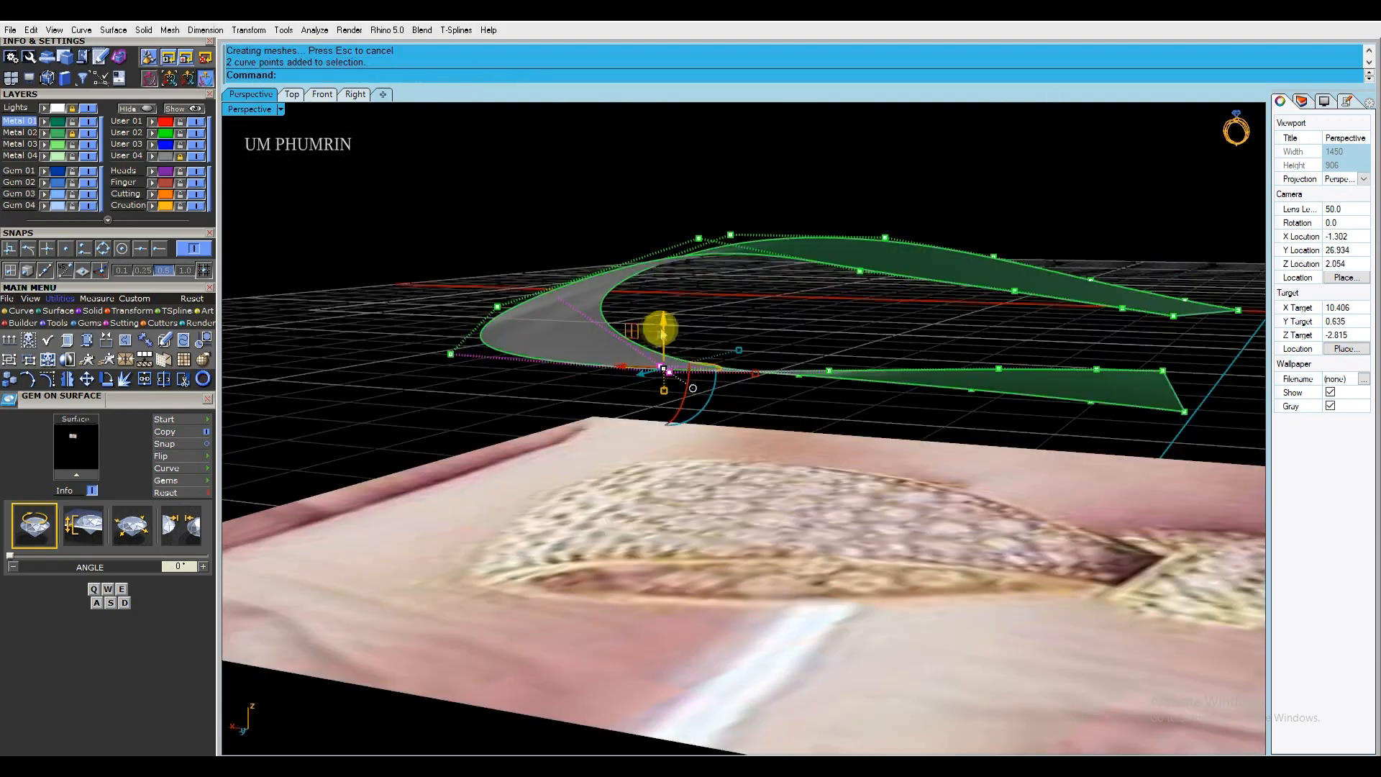
right_click_drag(836, 358, 809, 400)
right_click_drag(693, 389, 703, 317)
right_click_drag(830, 379, 749, 480)
Adjust the lower curve's bottom-edge control points in the Top view to match the bow's lower outline.
left_click(292, 95)
scroll(788, 477, "down", 1)
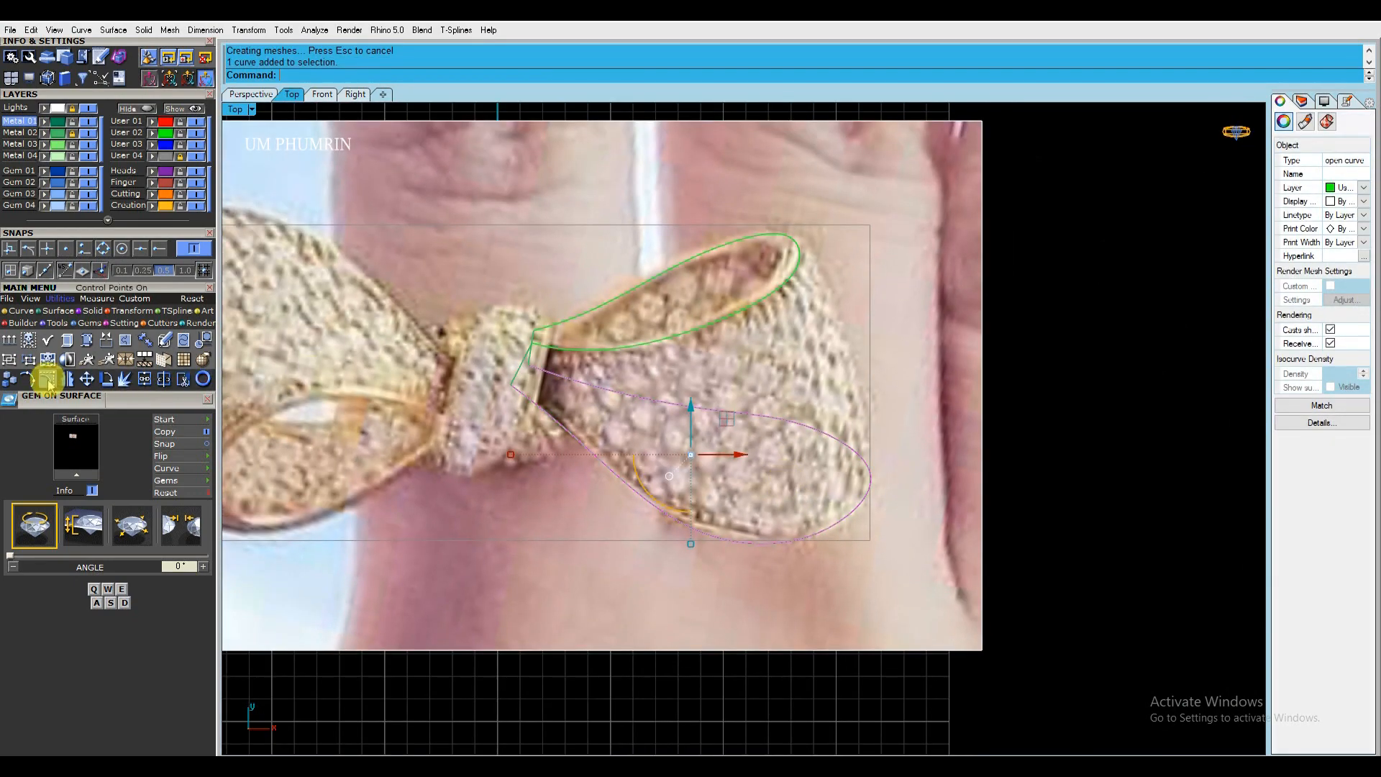
left_click(49, 378)
scroll(751, 553, "up", 6)
left_click(725, 546)
left_click_drag(761, 510, 741, 497)
right_click_drag(737, 487, 657, 497)
left_click(786, 547)
left_click_drag(822, 513, 841, 517)
right_click_drag(841, 516, 820, 588)
Adjust the control points along the upper side of the lower curve.
left_click(732, 378)
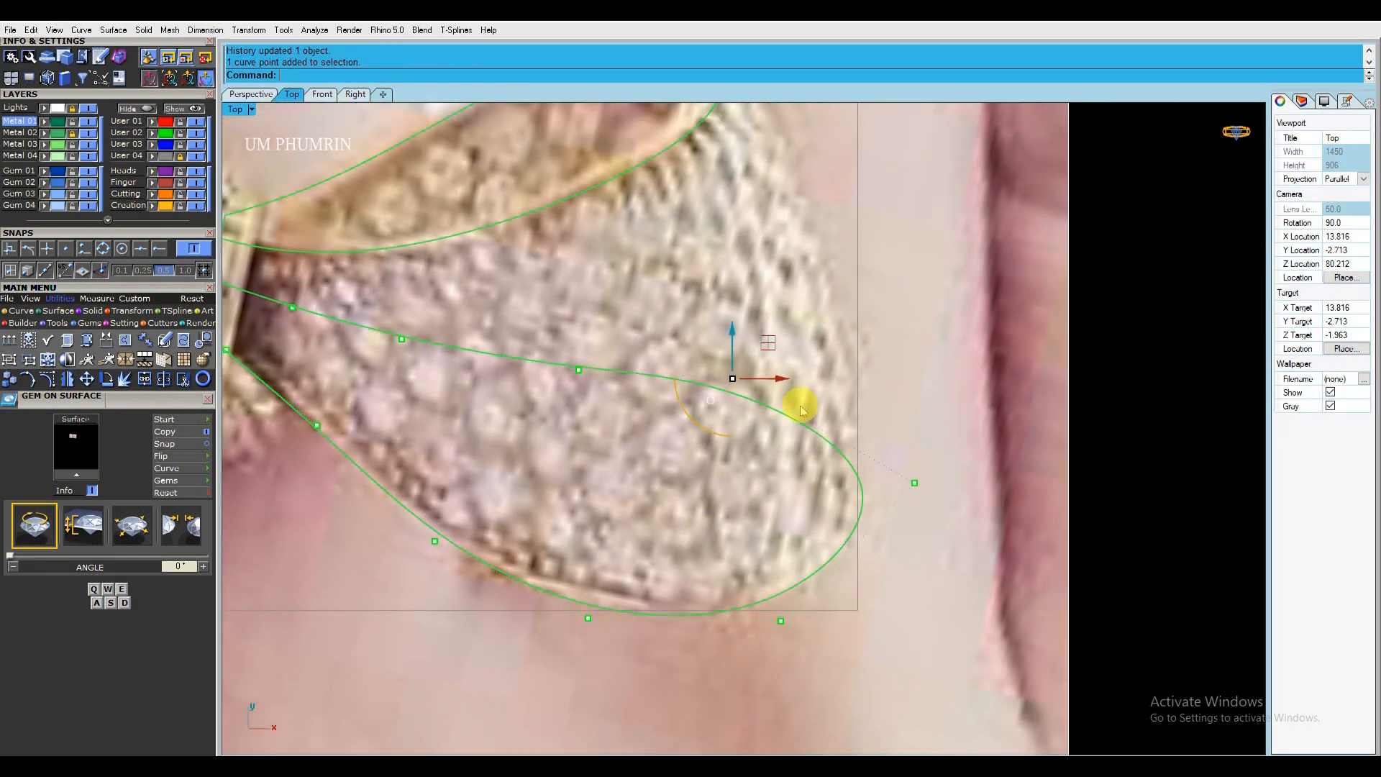
right_click_drag(673, 342, 673, 482)
left_click(402, 479)
left_click_drag(439, 446, 457, 434)
right_click_drag(453, 435, 707, 448)
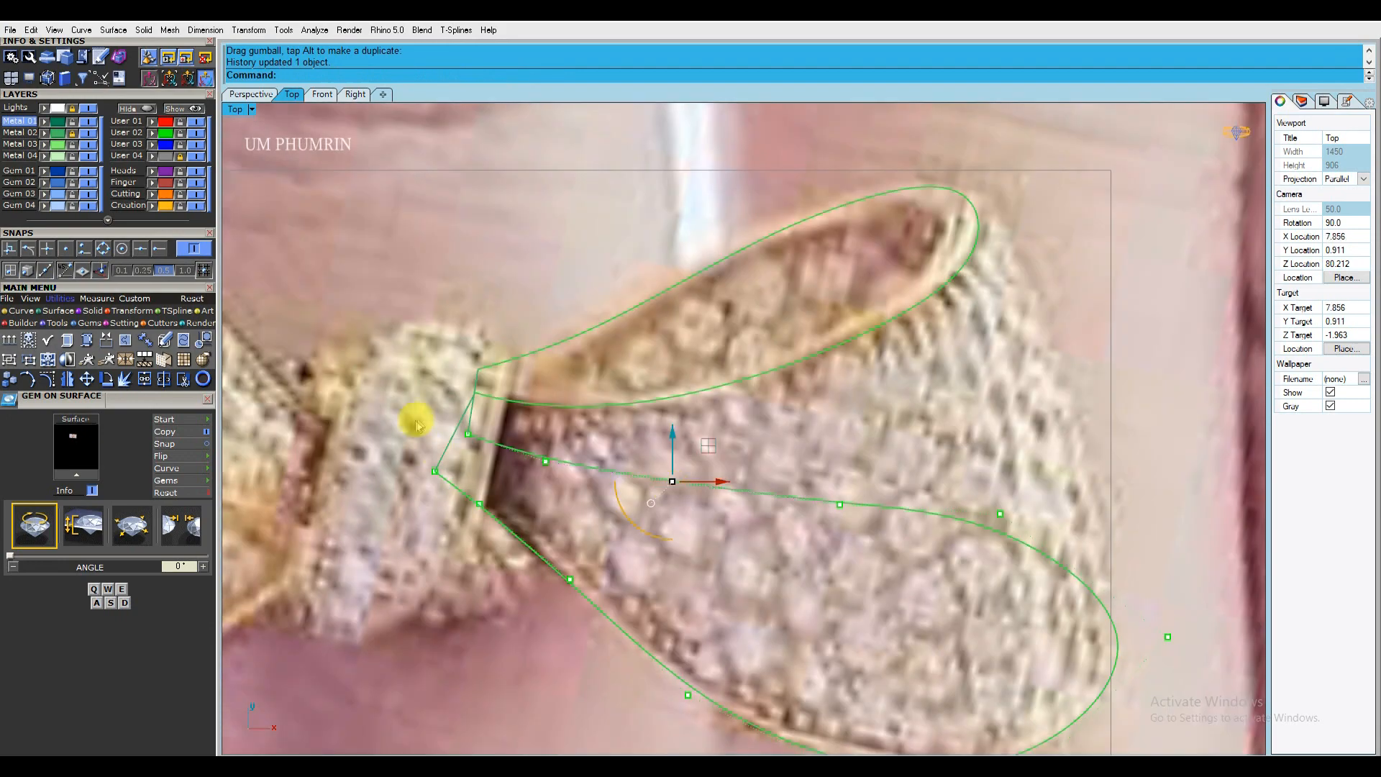
Move the lower curve's control points at the knot end to match the reference photo.
scroll(563, 430, "up", 4)
left_click_drag(576, 496, 396, 410)
left_click_drag(515, 417, 517, 405)
scroll(566, 426, "down", 6)
scroll(532, 418, "up", 4)
left_click_drag(540, 520, 424, 439)
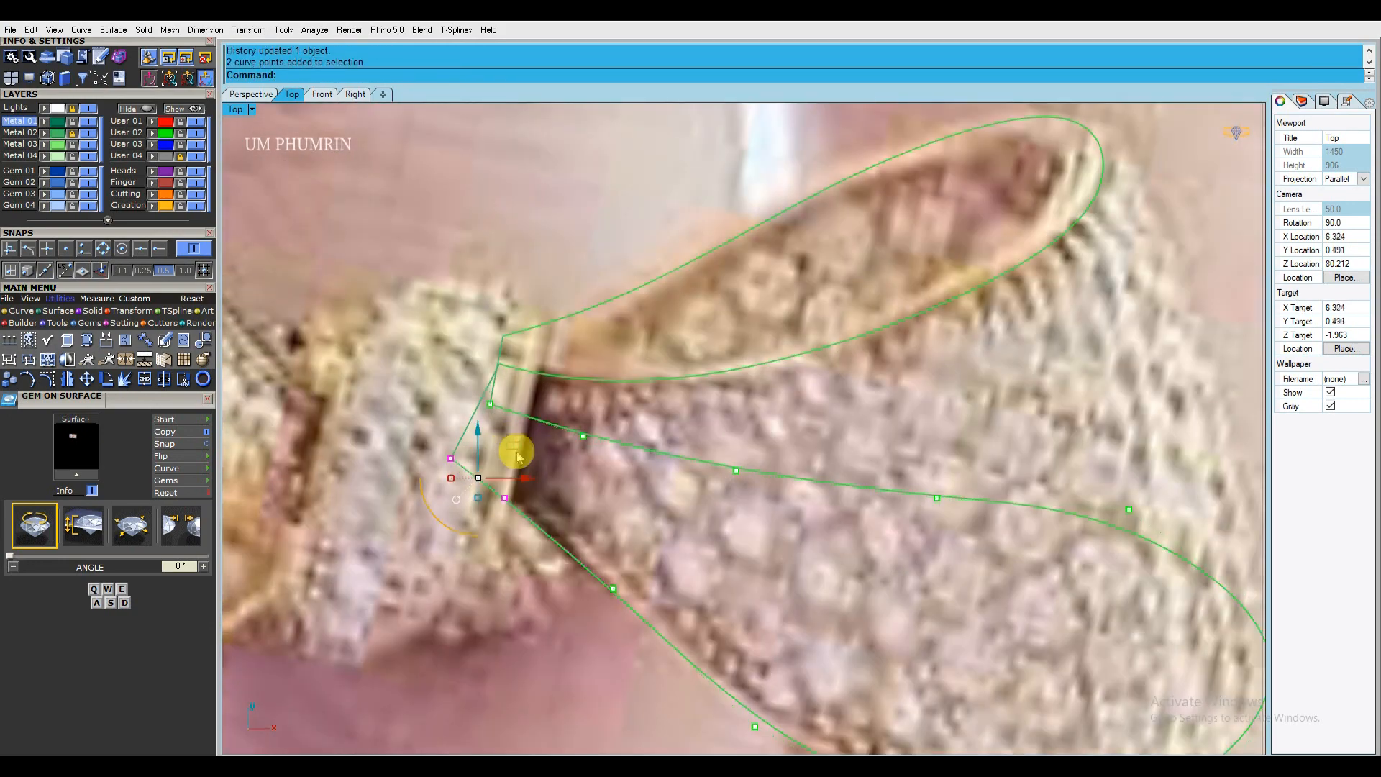
left_click_drag(509, 445, 516, 450)
scroll(627, 475, "down", 5)
Fine-tune one more control point beside the knot, then hide the curve's control points.
right_click_drag(640, 551, 613, 507)
scroll(613, 507, "up", 4)
left_click(481, 437)
left_click_drag(509, 430, 508, 424)
scroll(509, 425, "down", 6)
scroll(648, 474, "down", 2)
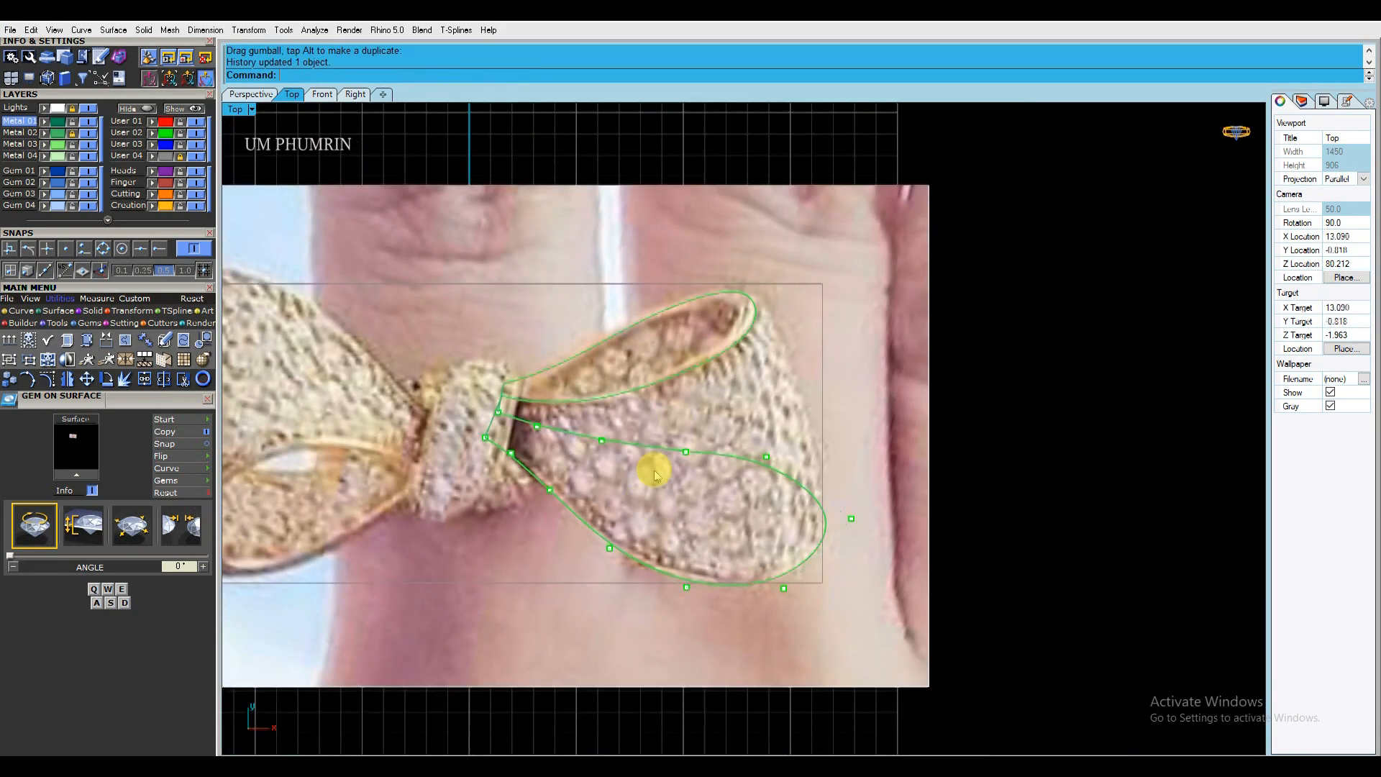
scroll(712, 353, "up", 4)
double_click(711, 351)
scroll(519, 358, "up", 4)
scroll(812, 341, "down", 3)
key("Escape")
scroll(741, 387, "down", 8)
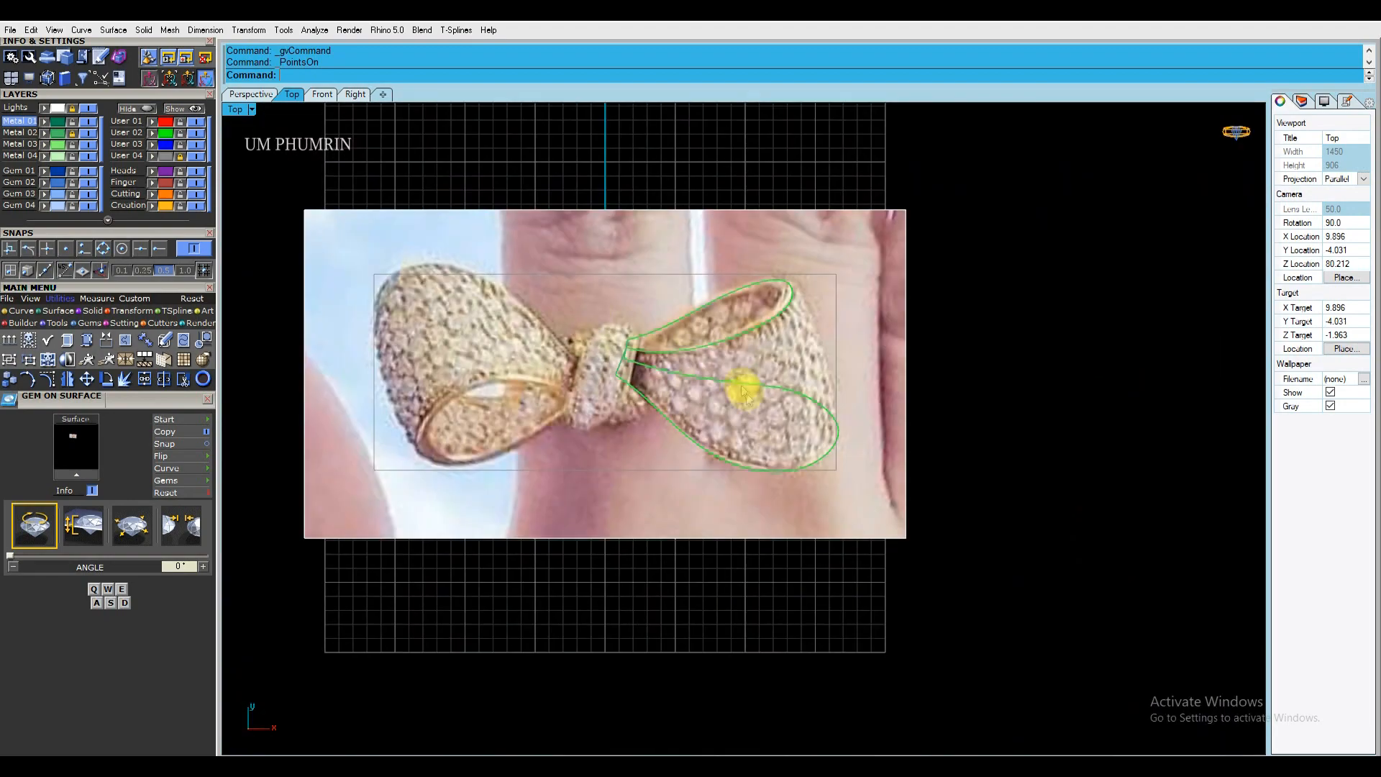
Examine the reshaped bow loop from several angles in the Perspective view.
left_click(250, 94)
right_click_drag(586, 263, 927, 482)
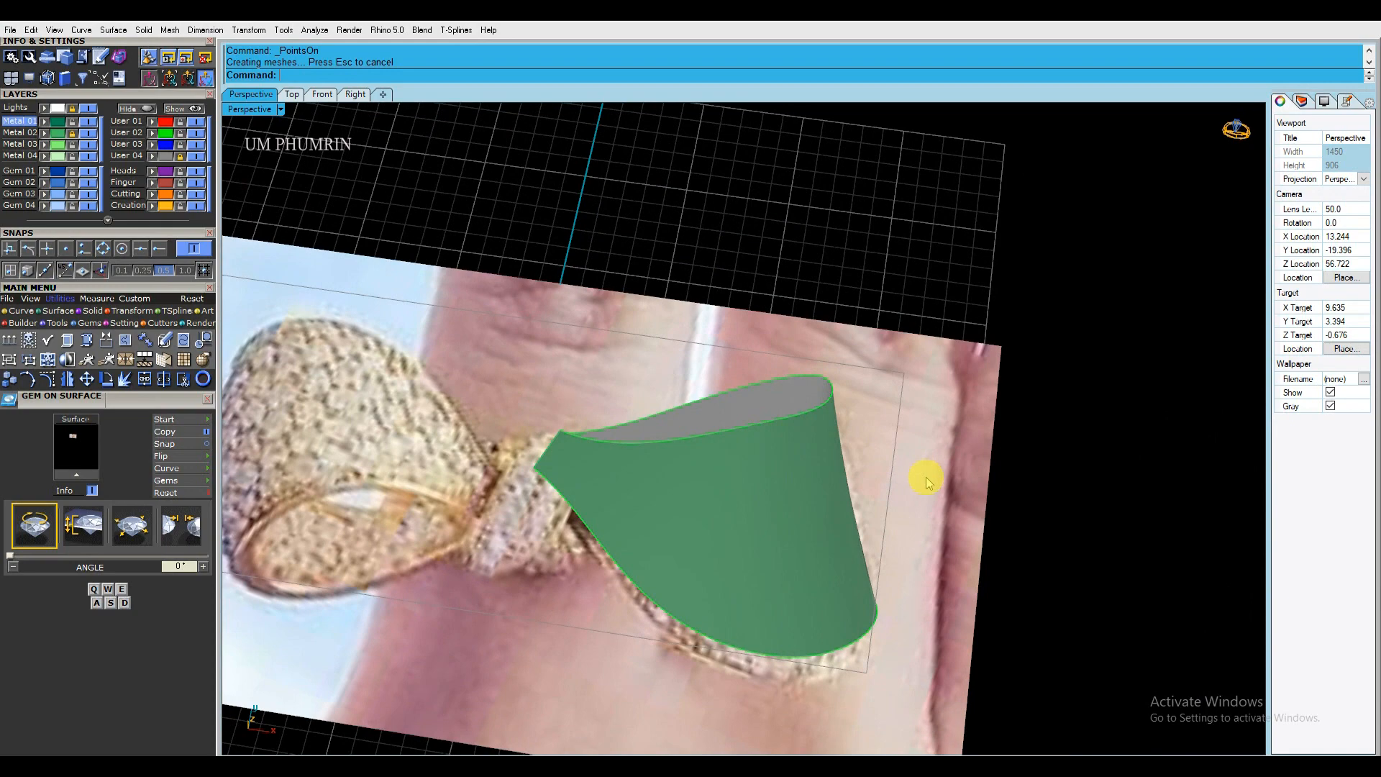
right_click_drag(927, 479, 909, 431)
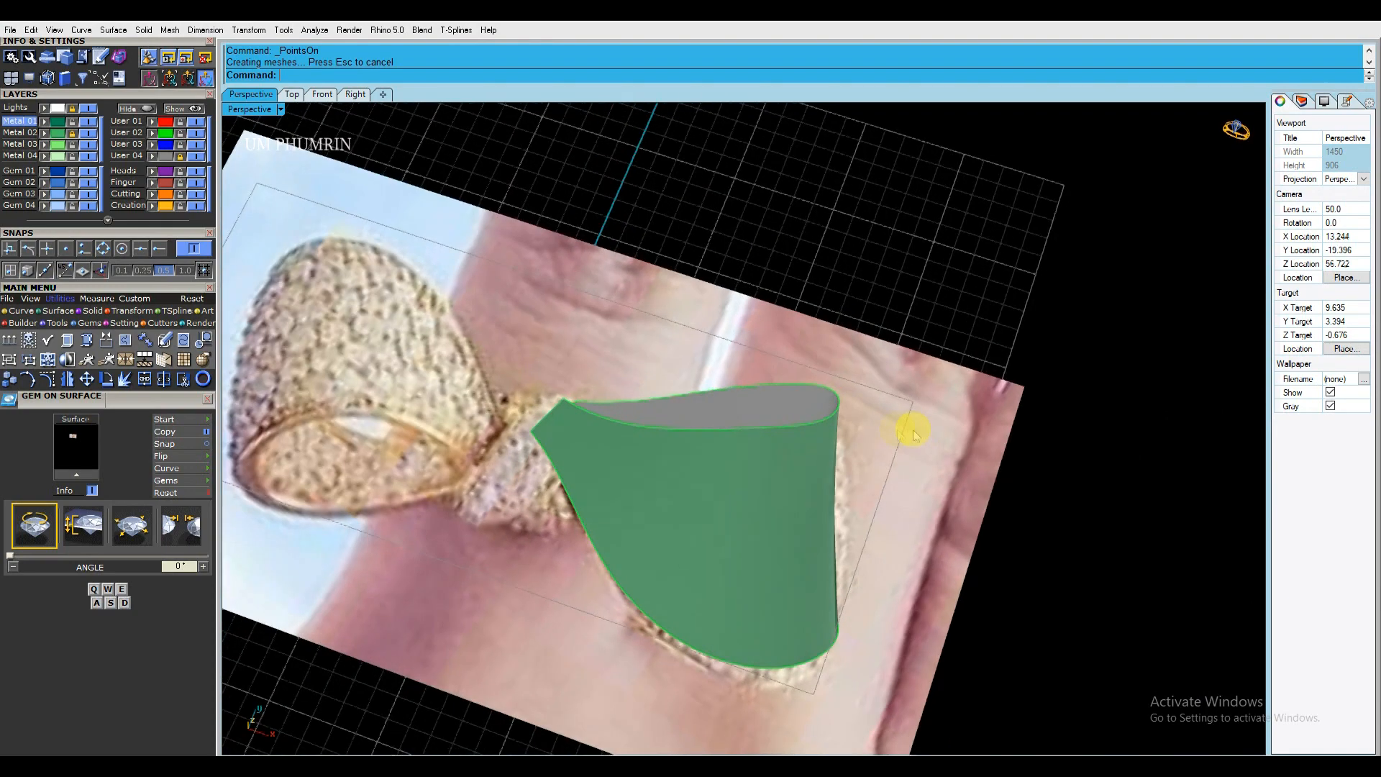
scroll(864, 407, "up", 6)
left_click(785, 409)
key("ctrl+F1")
scroll(771, 276, "up", 6)
left_click(252, 95)
right_click_drag(608, 324, 611, 231)
Show the back edge curve's control points and shift the points at its outer end to smooth the loop.
left_click(52, 380)
left_click(620, 373)
right_click_drag(600, 378, 647, 333)
left_click_drag(659, 336, 668, 331)
right_click_drag(665, 330, 784, 417)
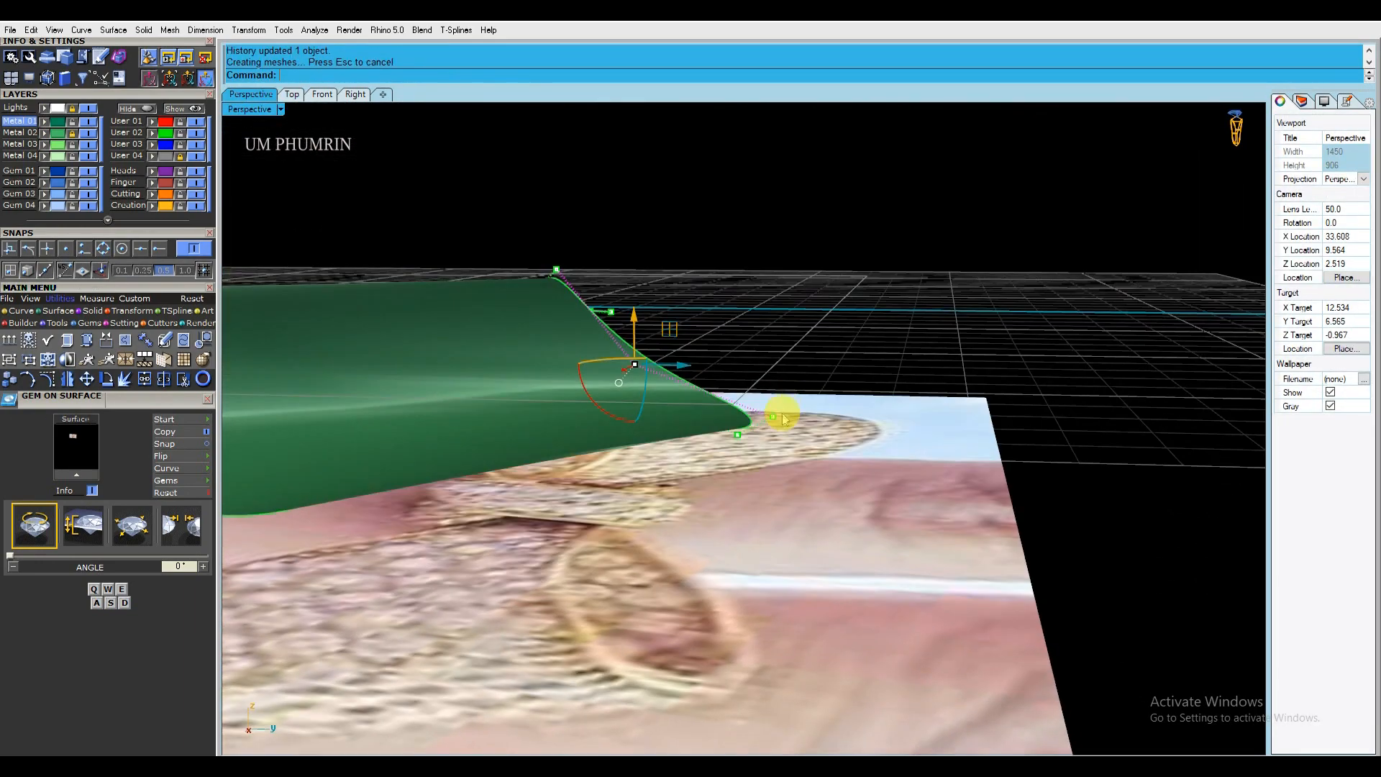
left_click_drag(798, 423, 814, 423)
right_click_drag(814, 423, 639, 353)
scroll(770, 384, "down", 4)
key("Escape")
scroll(756, 385, "down", 4)
Show the profile curves' control points and raise two points on the loop's lower strand near the knot slightly.
right_click_drag(739, 404, 720, 364)
left_click(626, 348)
left_click(49, 380)
mouse_move(626, 348)
right_mouse_down("shift")
mouse_move(550, 334)
mouse_move(610, 345)
right_mouse_up("shift")
left_click_drag(534, 361, 641, 415)
right_click_drag(640, 416, 716, 378)
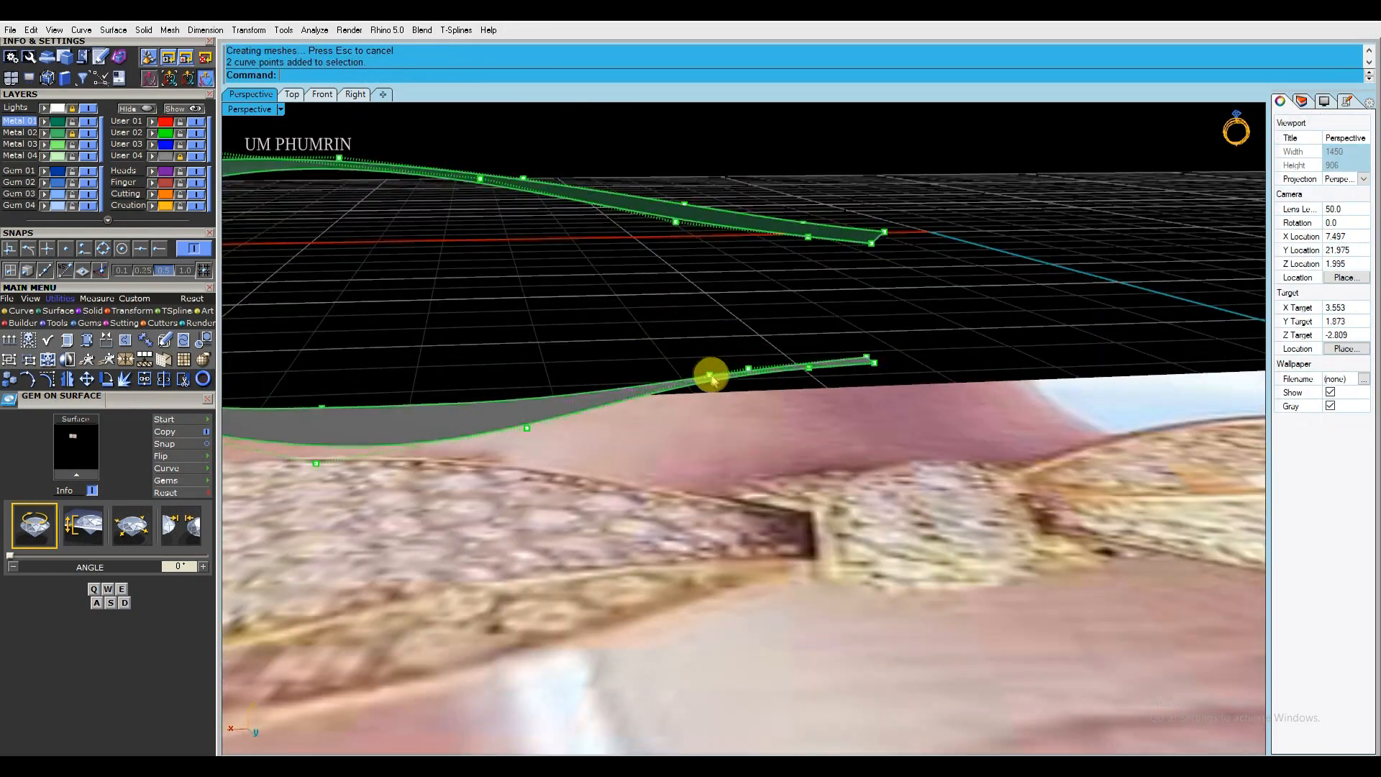
right_click_drag(777, 344, 794, 331)
left_click_drag(821, 333, 821, 329)
Select the neighbouring control points on the lower strand near the knot and lower them slightly.
right_click_drag(821, 330, 715, 327)
left_click_drag(741, 357, 786, 397)
left_click_drag(762, 336, 761, 341)
right_click_drag(762, 341, 745, 422)
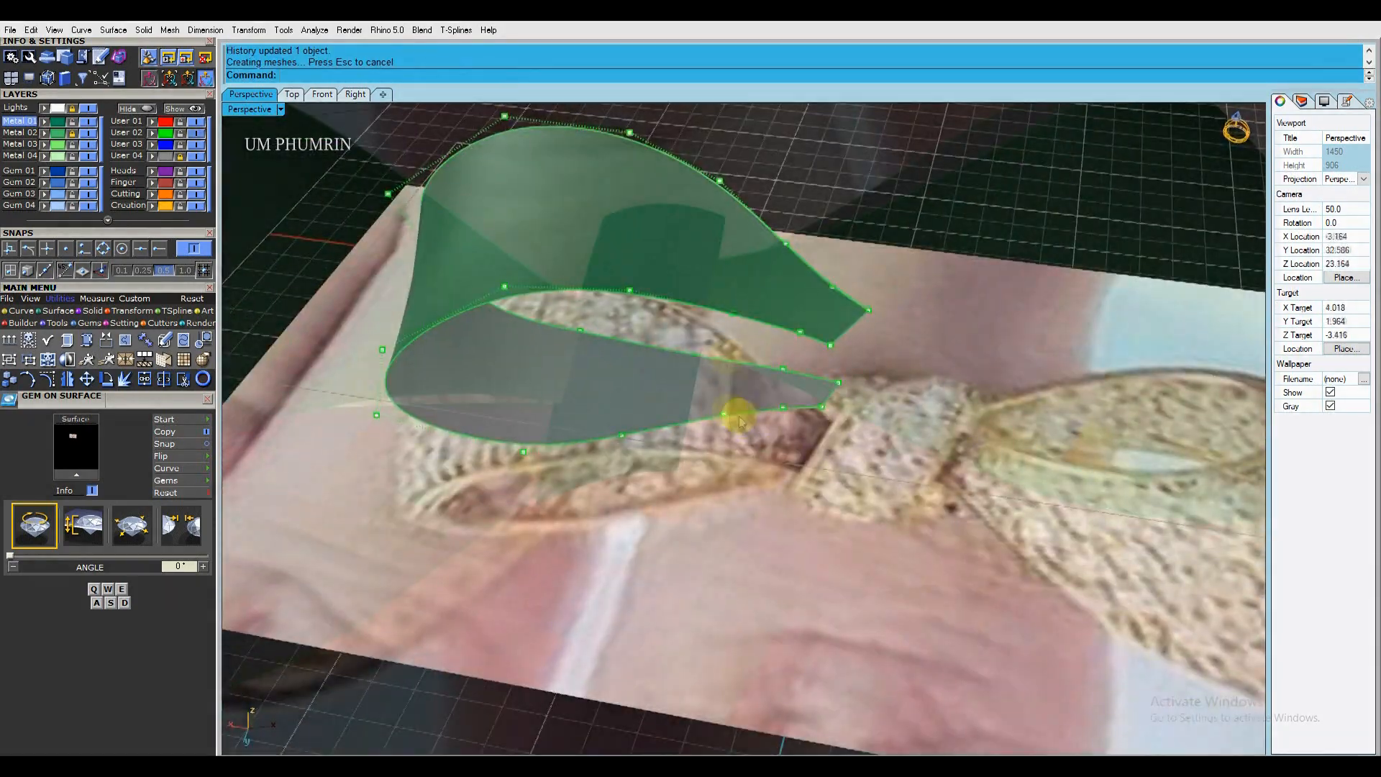
right_click_drag(745, 421, 820, 327)
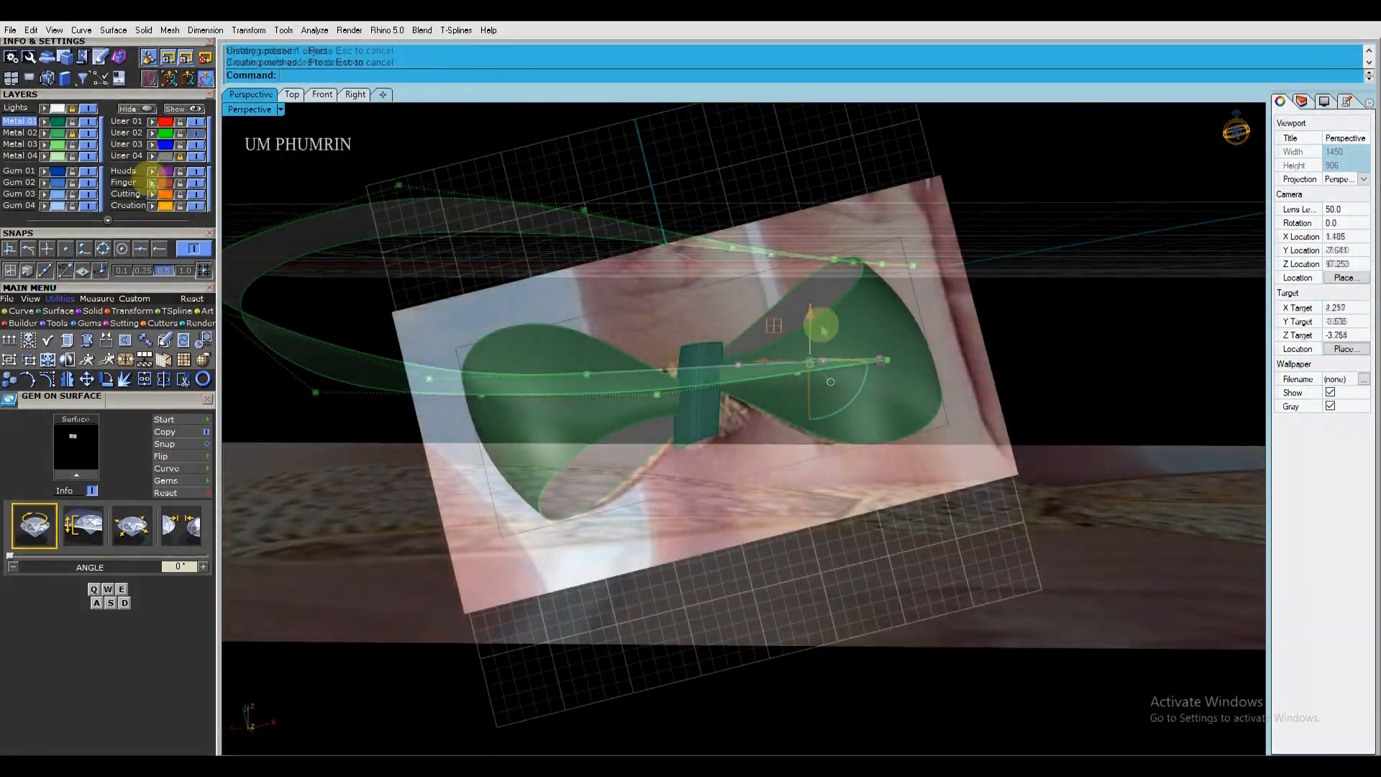
Show the control points of the centre band's curves and rotate the selected part of the band.
scroll(732, 367, "up", 5)
left_click(708, 418)
right_click_drag(716, 413, 640, 338)
left_click(48, 379)
right_click_drag(783, 425, 695, 423)
left_click(694, 423)
right_click_drag(601, 367, 707, 384)
left_click(706, 365, "ctrl")
key("ctrl+r")
left_click(881, 409)
Try to move the control points at one end of the centre band.
right_click_drag(598, 493, 630, 377)
right_click_drag(696, 238, 949, 251)
left_click(812, 401)
scroll(774, 339, "up", 5)
left_click(774, 337, "shift")
right_click_drag(950, 308, 806, 364)
left_click_drag(998, 305, 1064, 379)
key("ctrl+z")
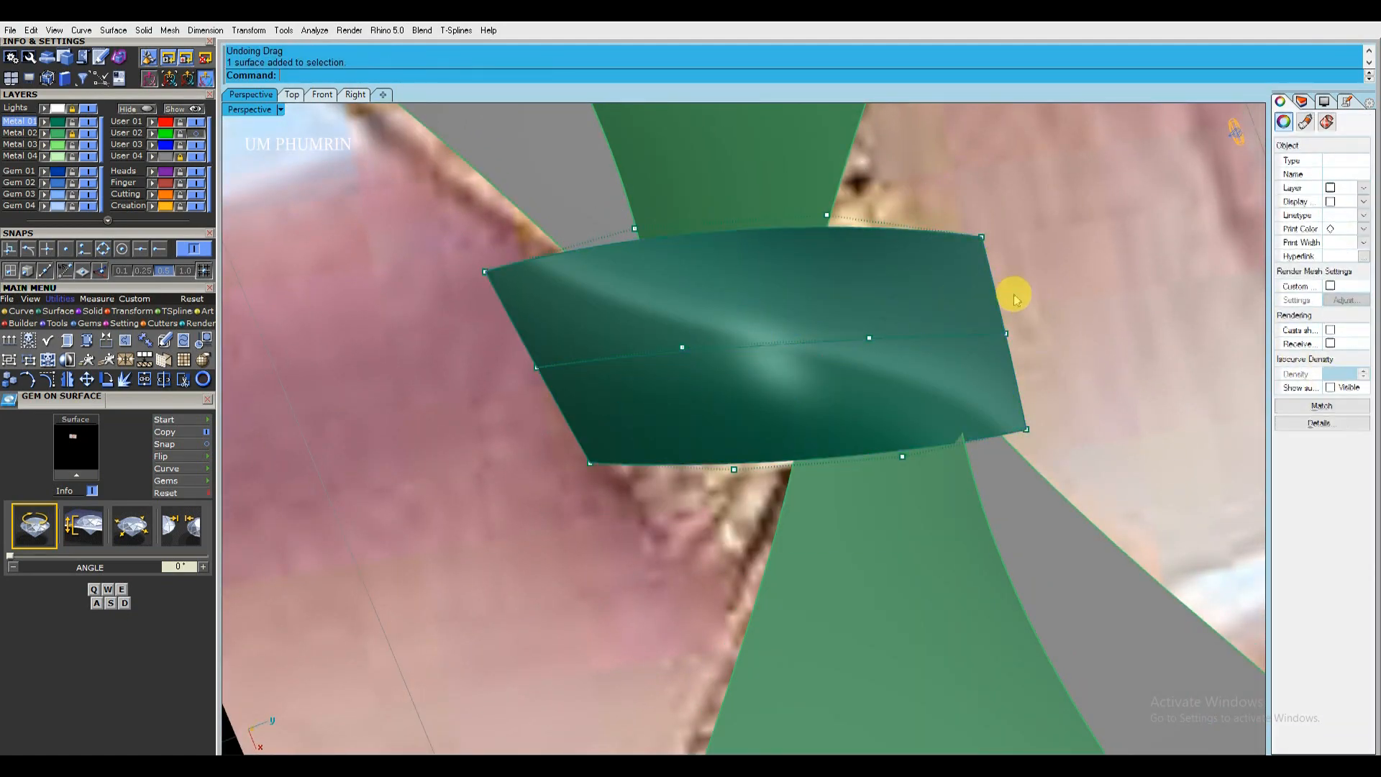
Adjust the middle control point at the centre band's end to reshape its edge.
right_click_drag(1016, 300, 1008, 296)
left_click_drag(1008, 295, 1032, 317)
right_click_drag(1033, 316, 941, 454)
left_click(1012, 334)
left_click_drag(937, 430, 953, 427)
mouse_move(952, 427)
right_mouse_down()
mouse_move(950, 444)
mouse_move(943, 413)
right_mouse_up()
Select the centre band with its curves and align its position and tilt with the photo's knot in the Top view.
right_click_drag(579, 431, 745, 450, "shift")
left_click(624, 402)
right_click_drag(650, 425, 682, 423)
scroll(681, 358, "up", 4)
right_click_drag(601, 452, 645, 382)
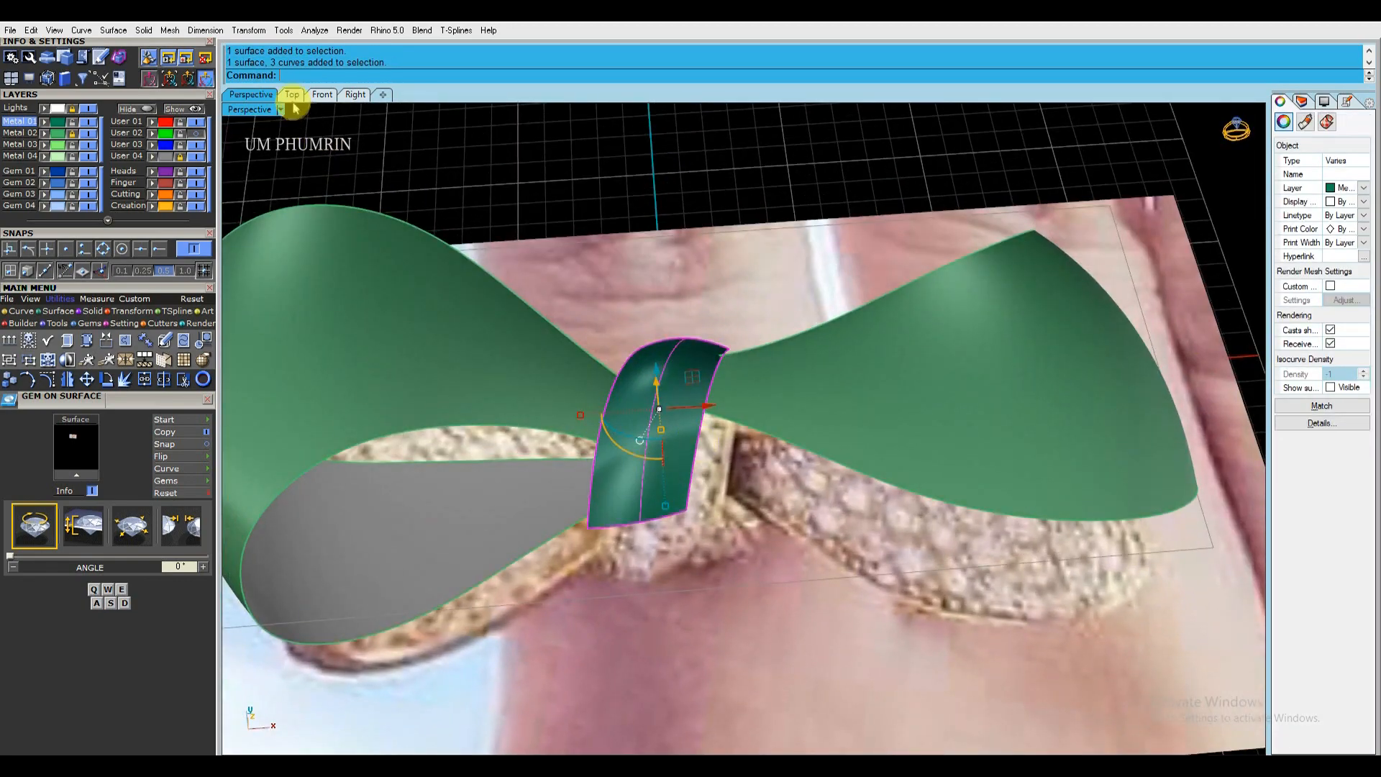
left_click(292, 96)
scroll(694, 419, "down", 5)
scroll(694, 420, "up", 6)
left_click_drag(588, 575, 584, 591)
left_click_drag(638, 408, 641, 401)
left_click_drag(585, 582, 584, 592)
scroll(654, 381, "down", 4)
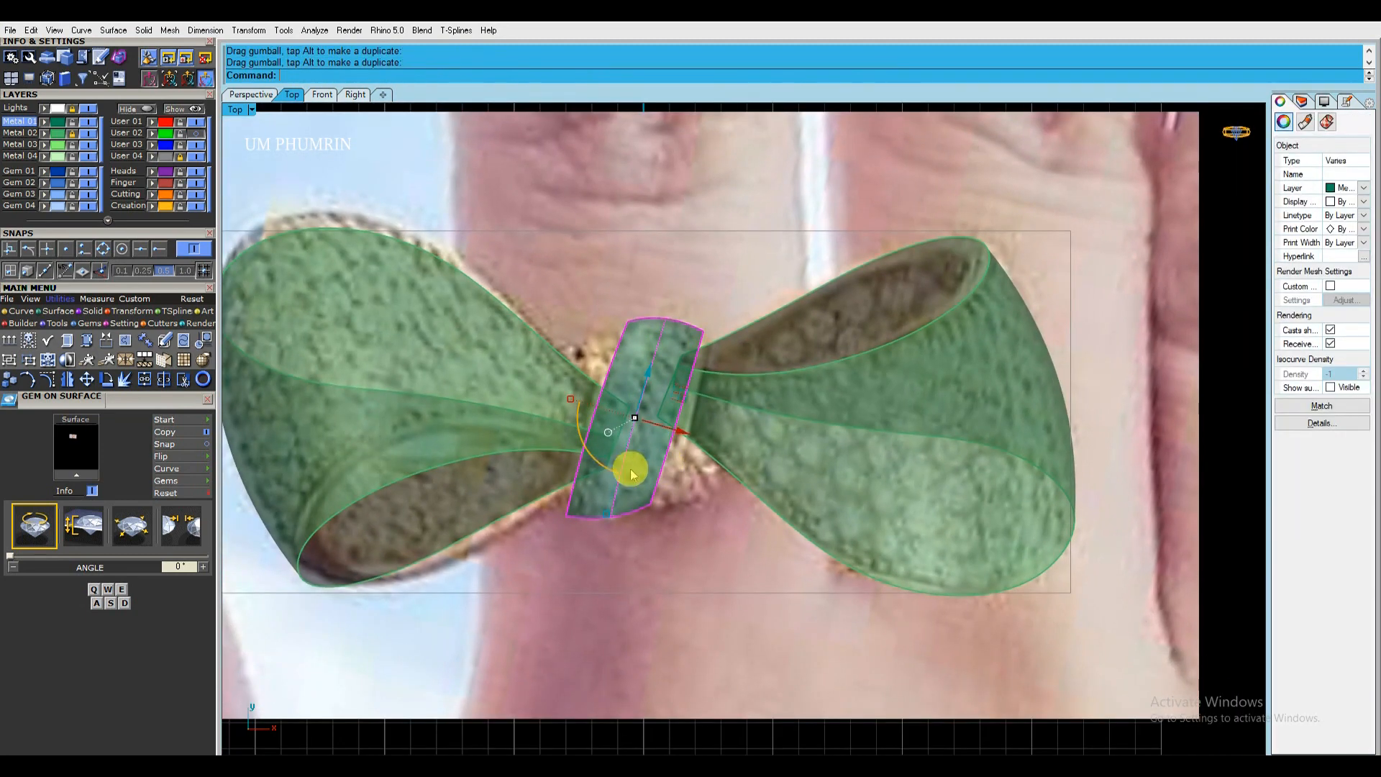
Try to mirror the centre band and to rotate a copy of it about the origin.
left_click_drag(599, 467, 651, 469)
key("Escape")
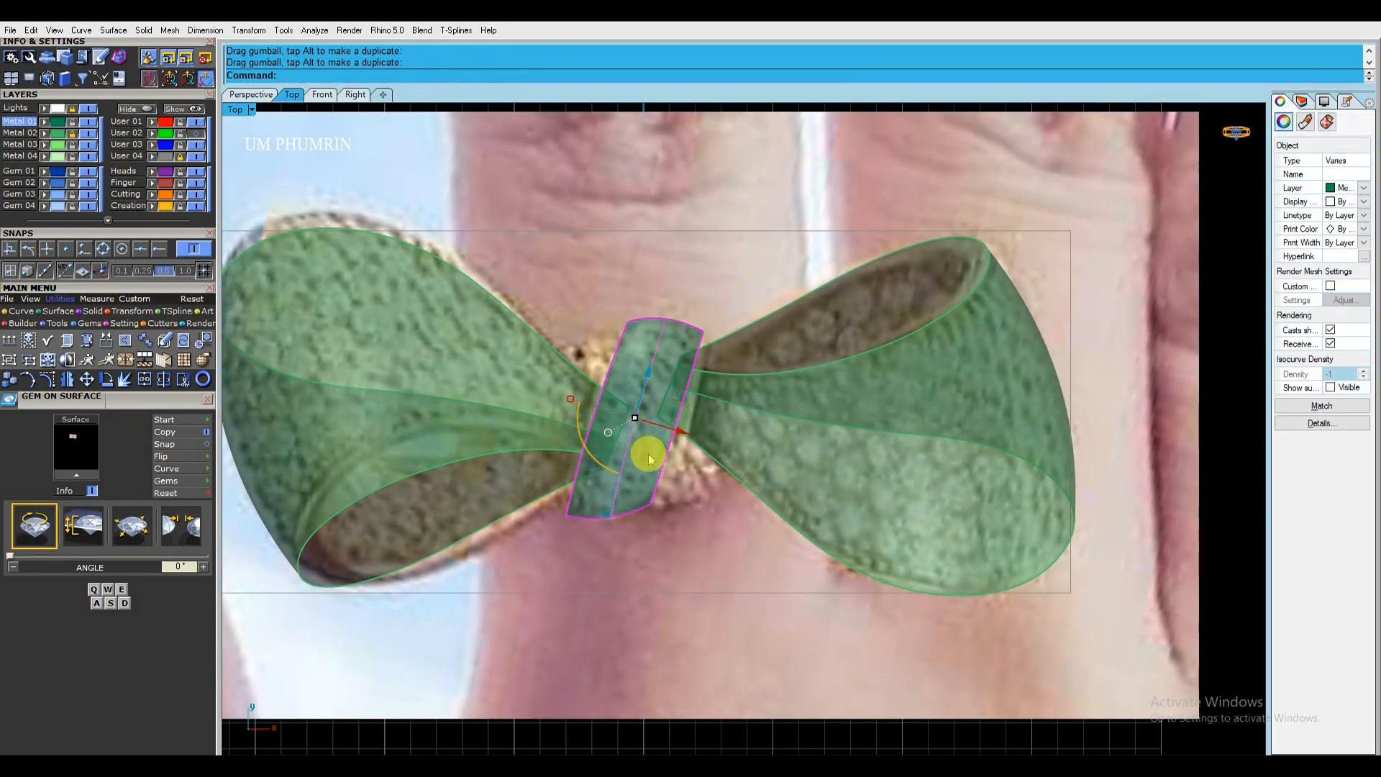
right_click_drag(650, 452, 669, 472)
key("ctrl+m")
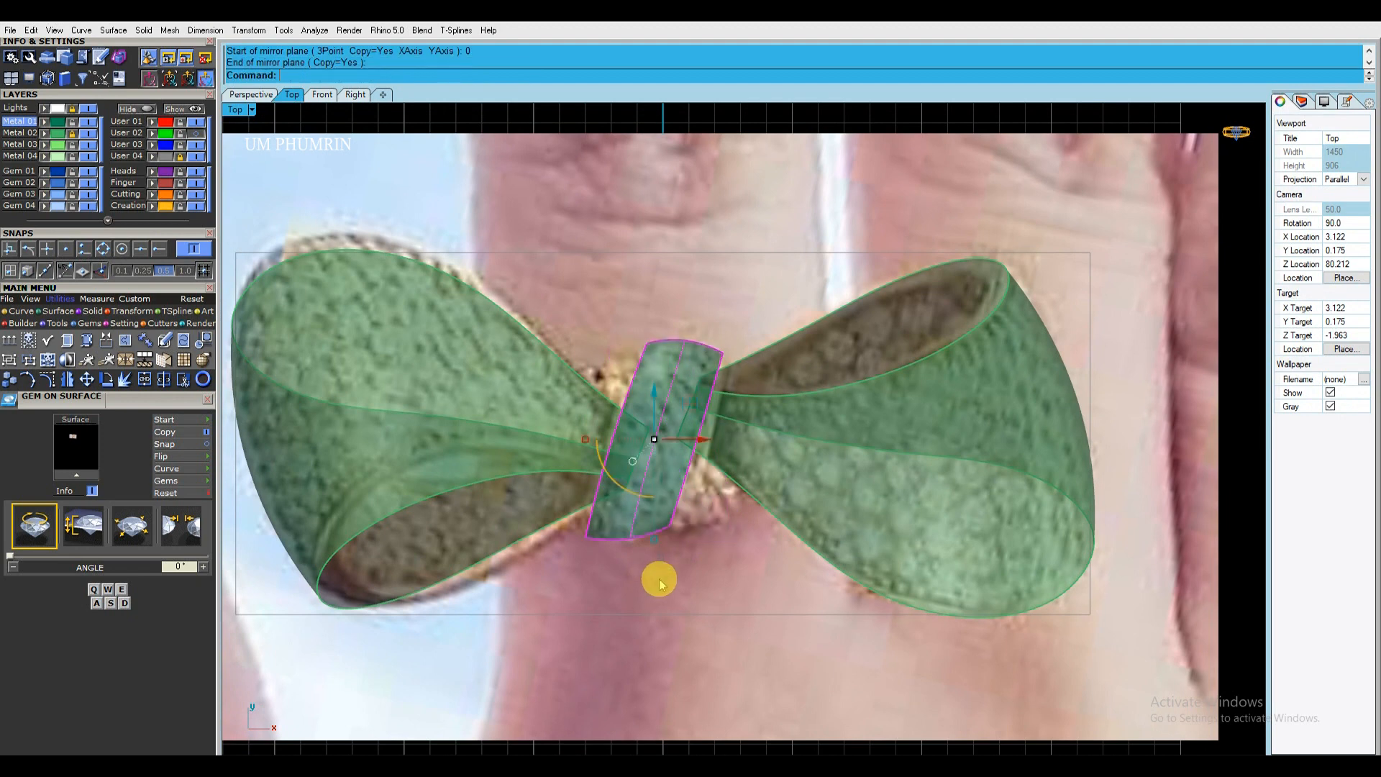
key("ctrl+r")
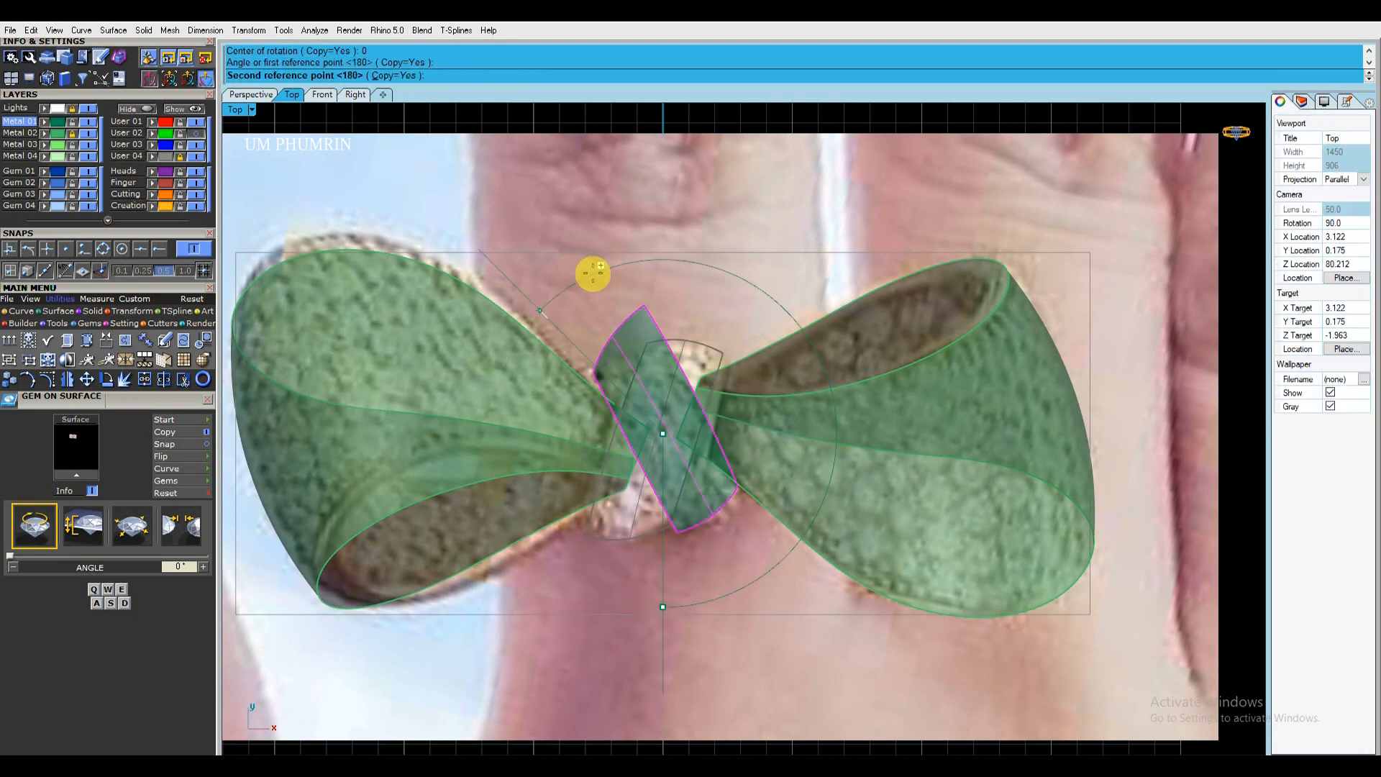
key("Escape")
Mirror a copy of the centre band across a vertical plane through the origin and lock the Heads layer holding the other band.
type("Mm")
key("Return")
type("0")
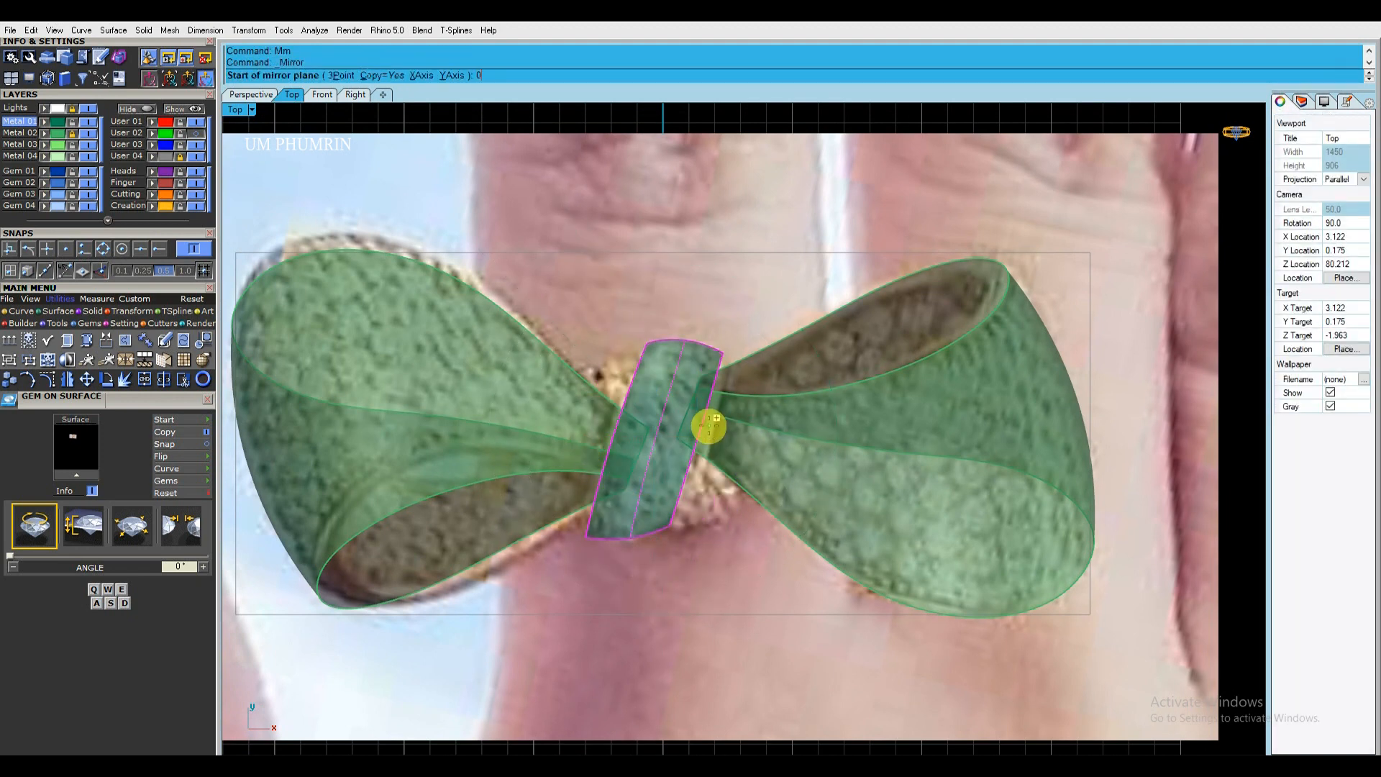
left_click(688, 275)
left_click(253, 96)
right_click_drag(334, 191, 618, 365)
left_click(179, 171)
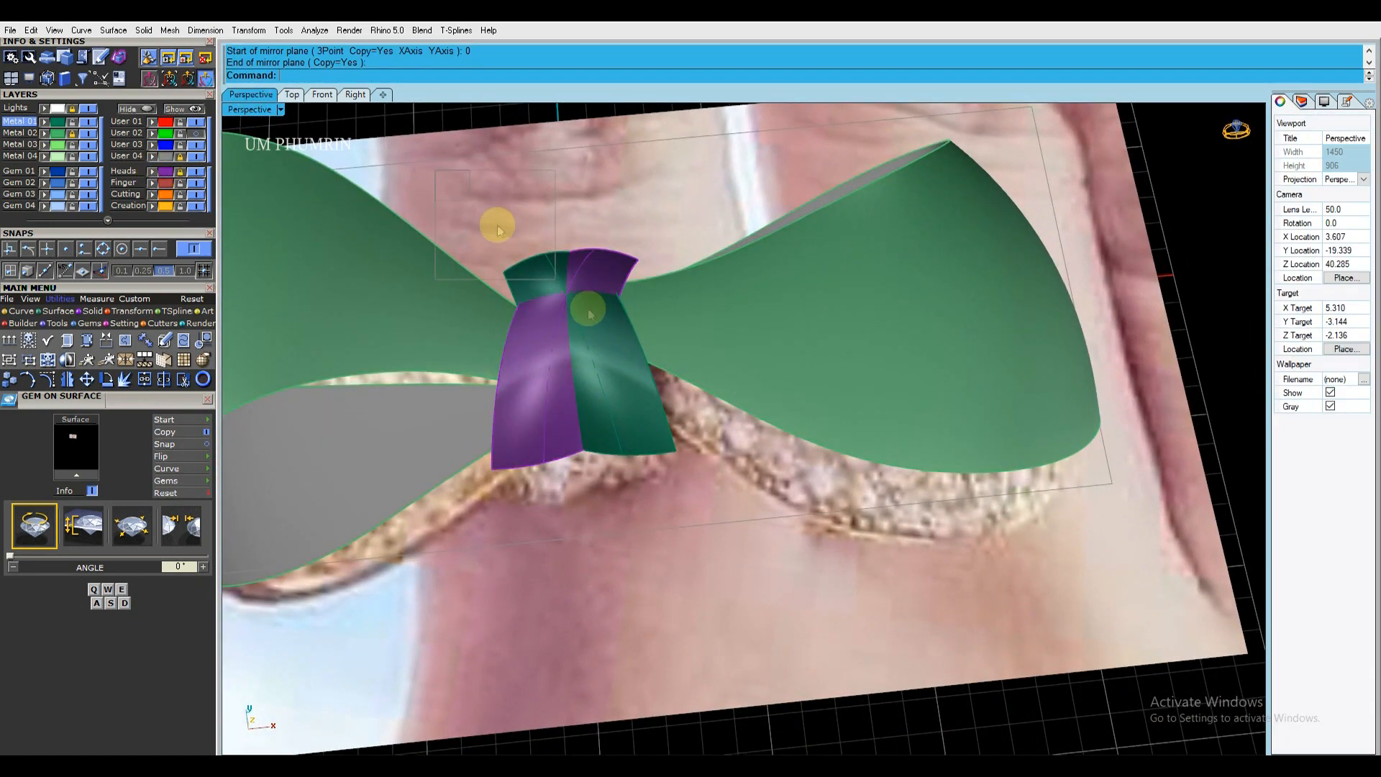
Isolate the mirrored band's three curves and rotate them in the Top view to widen the crossing angle.
right_click_drag(586, 309, 576, 188)
left_click_drag(770, 285, 503, 403)
left_click(688, 418, "ctrl")
right_click_drag(630, 305, 660, 456)
key("Delete")
key("Return")
left_click(289, 95)
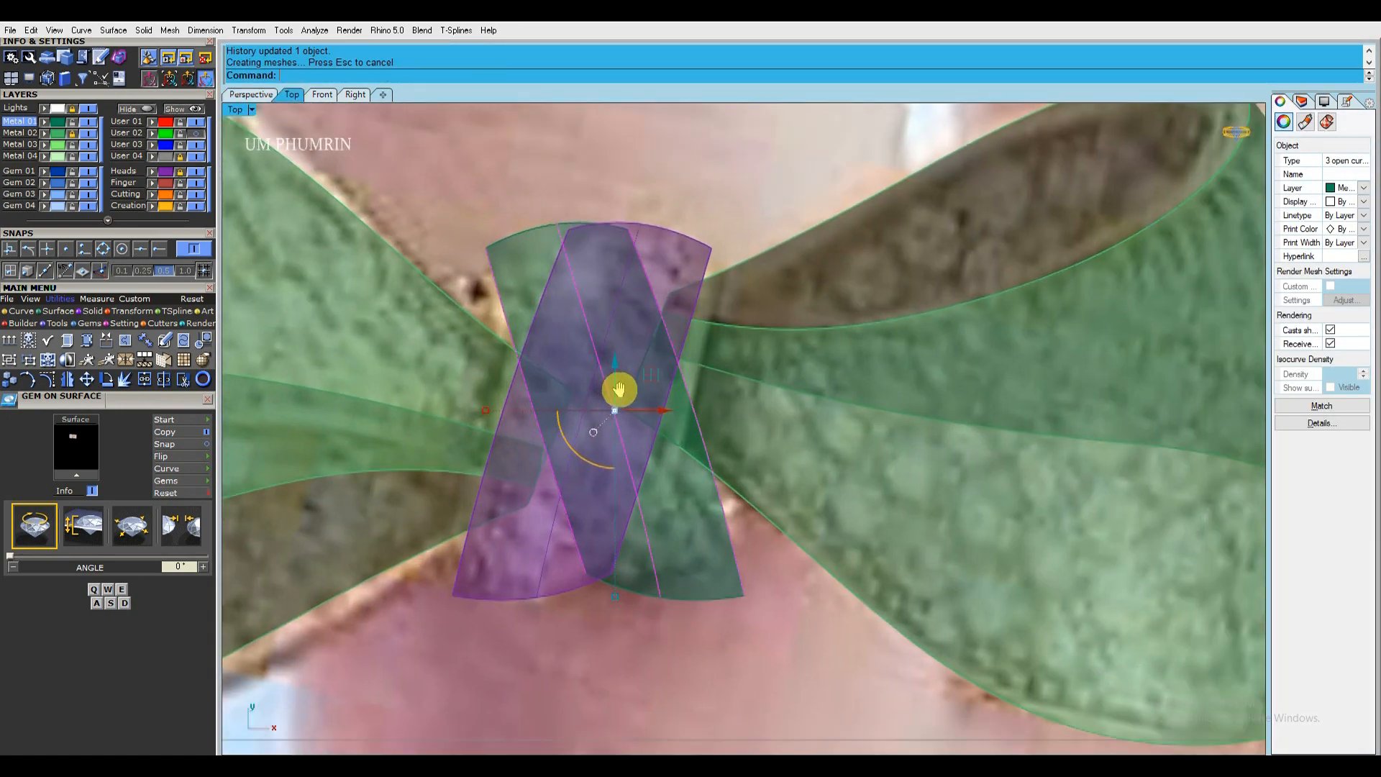
right_click_drag(618, 389, 610, 383)
left_click_drag(577, 451, 635, 372)
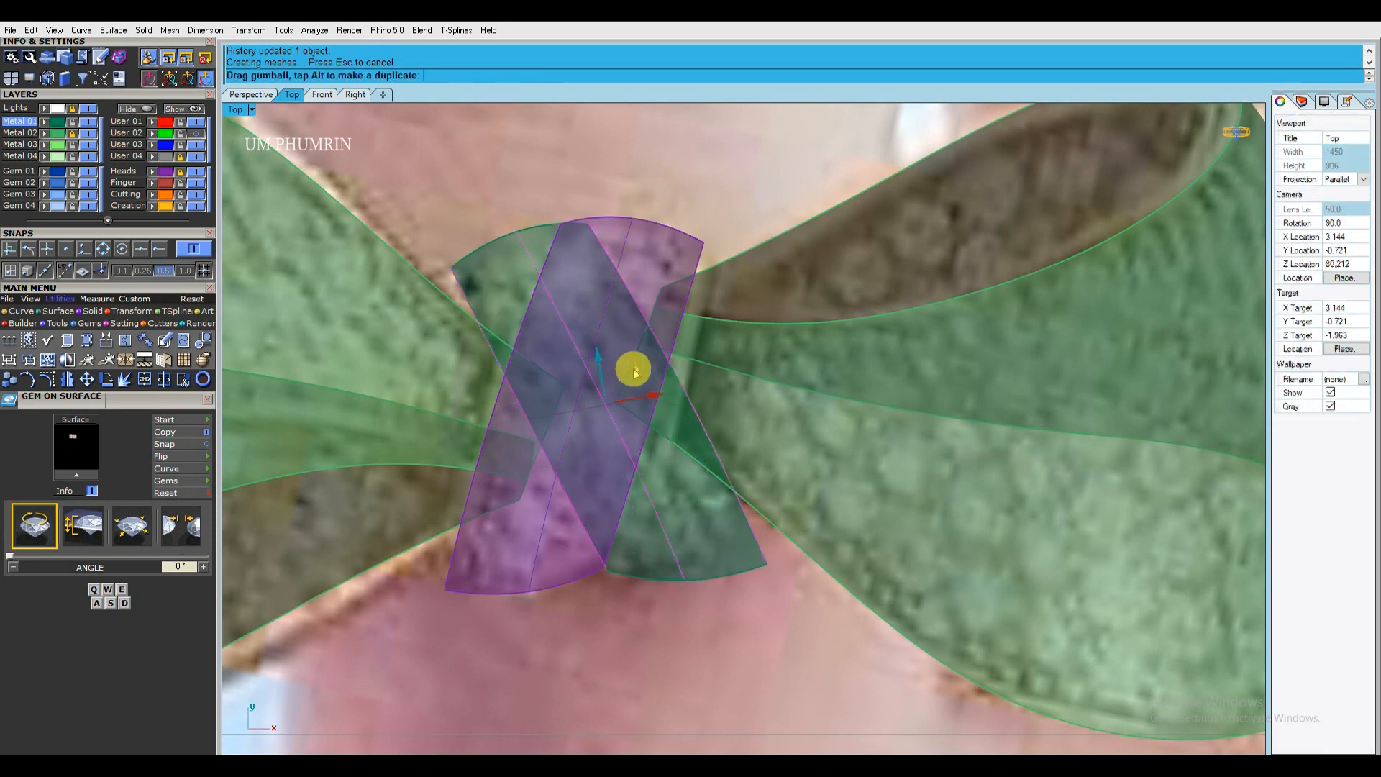
left_click(619, 252)
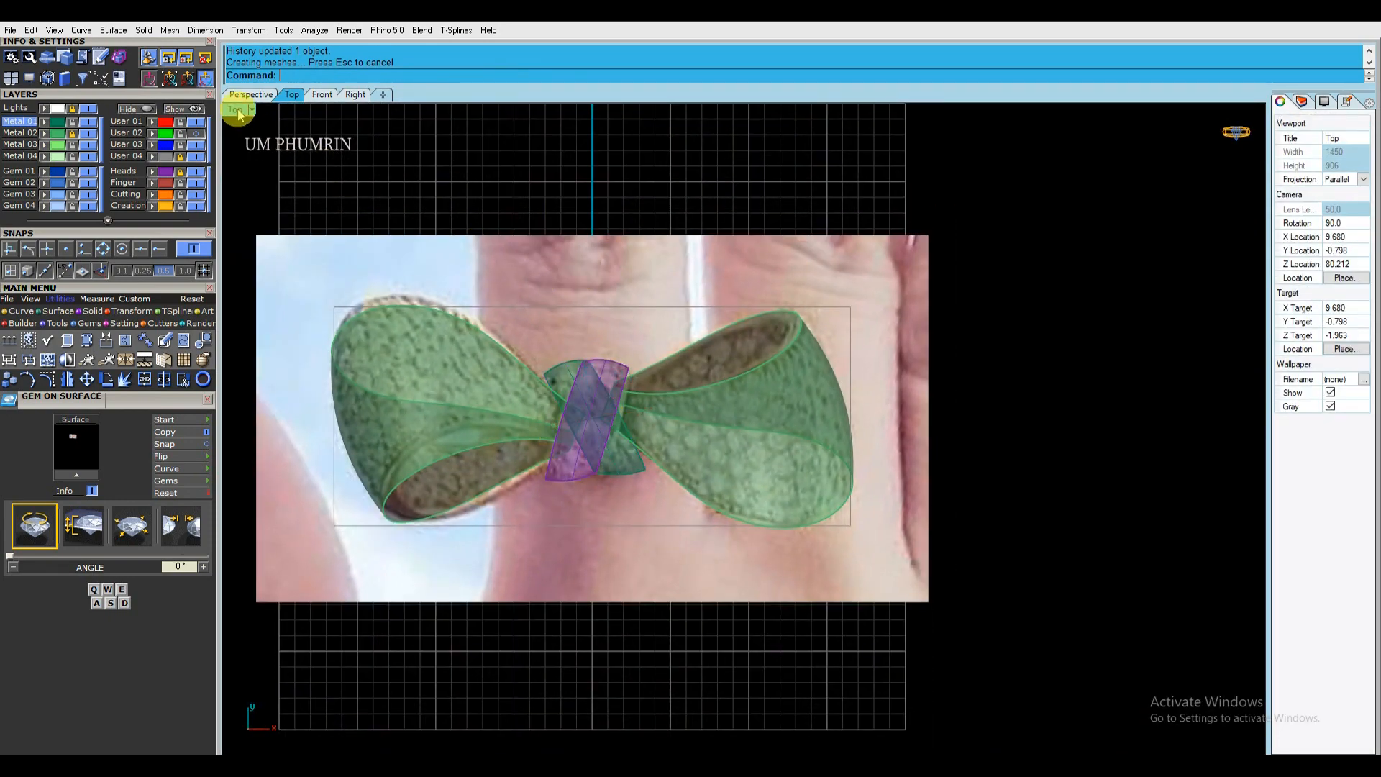
Select the mirrored band's curves without the surface and shift them slightly in the Perspective view.
left_click(246, 96)
scroll(684, 247, "down", 6)
right_click_drag(684, 247, 648, 266)
scroll(720, 302, "up", 5)
scroll(709, 312, "up", 8)
right_click_drag(709, 312, 647, 309)
left_click(626, 393)
right_click_drag(625, 393, 651, 393)
left_click(654, 394, "ctrl")
left_click_drag(591, 311, 600, 313)
right_click_drag(600, 314, 649, 417)
Unlock the reference photo and move it beside the right bow loop in the Top view.
left_click(294, 94)
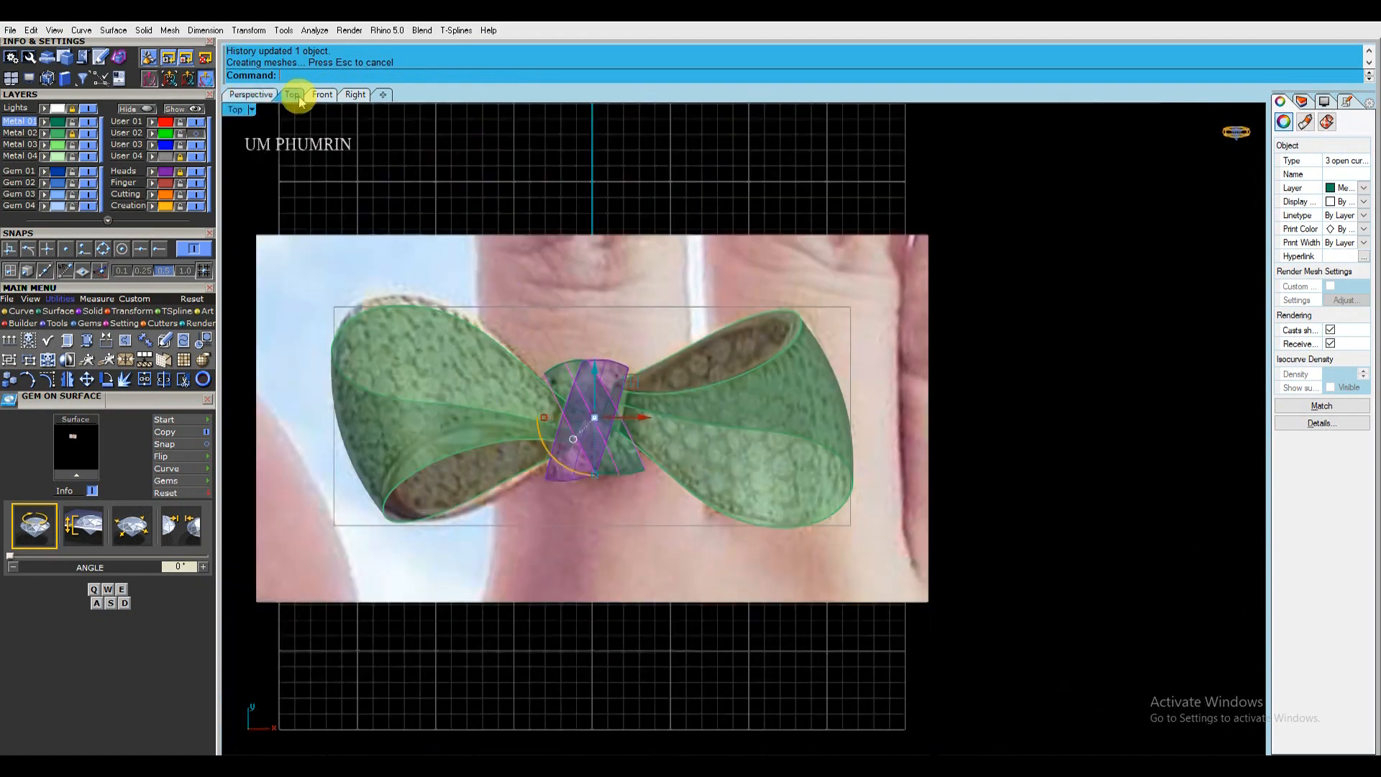
scroll(655, 426, "up", 8)
scroll(658, 430, "down", 8)
left_click(586, 315)
left_click(88, 110)
left_click(90, 111)
scroll(481, 261, "down", 6)
left_click(484, 261)
left_click_drag(611, 342, 941, 351)
key("Escape")
scroll(580, 343, "up", 6)
scroll(581, 344, "down", 3)
right_click_drag(548, 210, 593, 286)
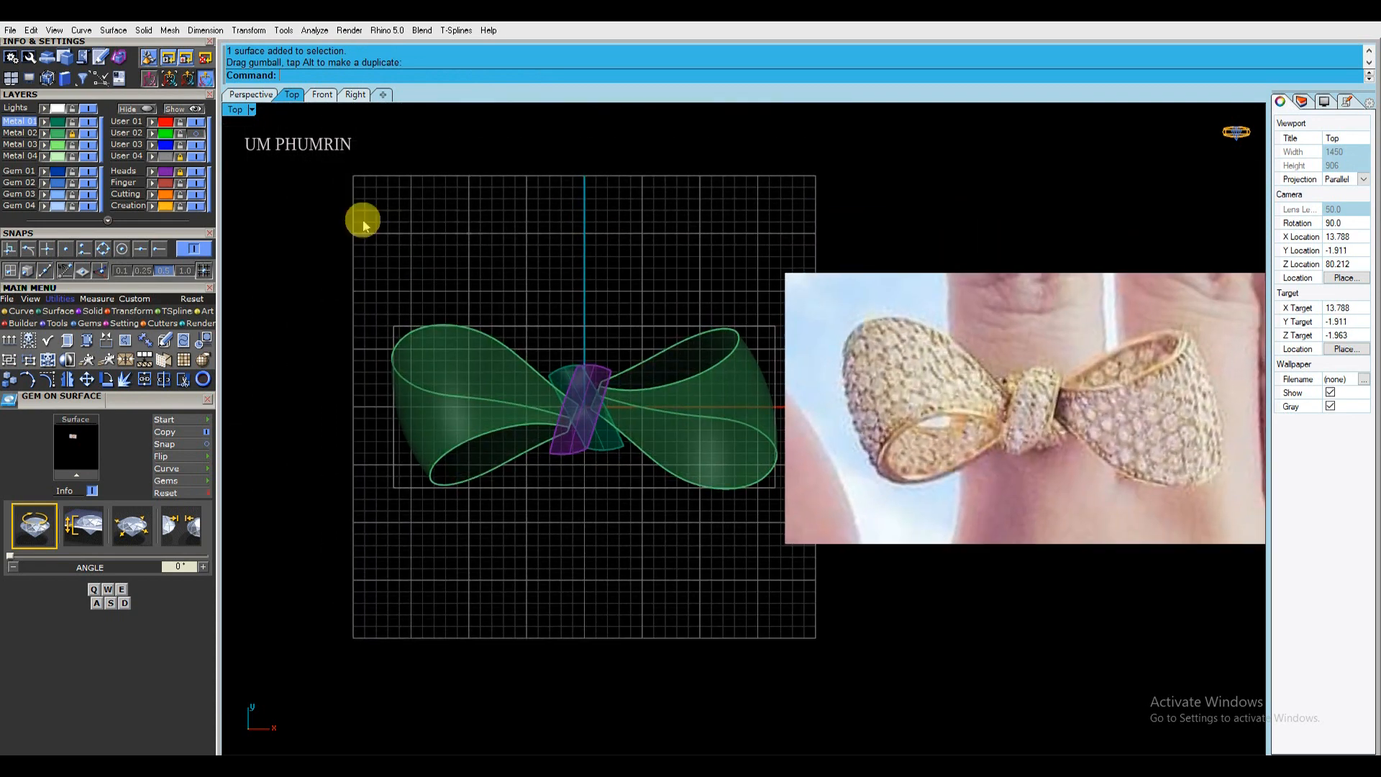
Toggle the User 04 layer and the surface isocurve display of the selected bow objects.
left_click(196, 156)
right_click_drag(499, 228, 441, 196)
key("Escape")
key("F7")
left_click(494, 361)
left_click(259, 265)
left_click_drag(585, 176, 446, 433)
left_click(1330, 388)
left_click(623, 265)
Select the two crossing centre bands with their curves and group them.
left_click(261, 97)
scroll(672, 279, "up", 3)
right_click_drag(672, 279, 634, 388)
scroll(611, 402, "up", 4)
left_click(603, 405)
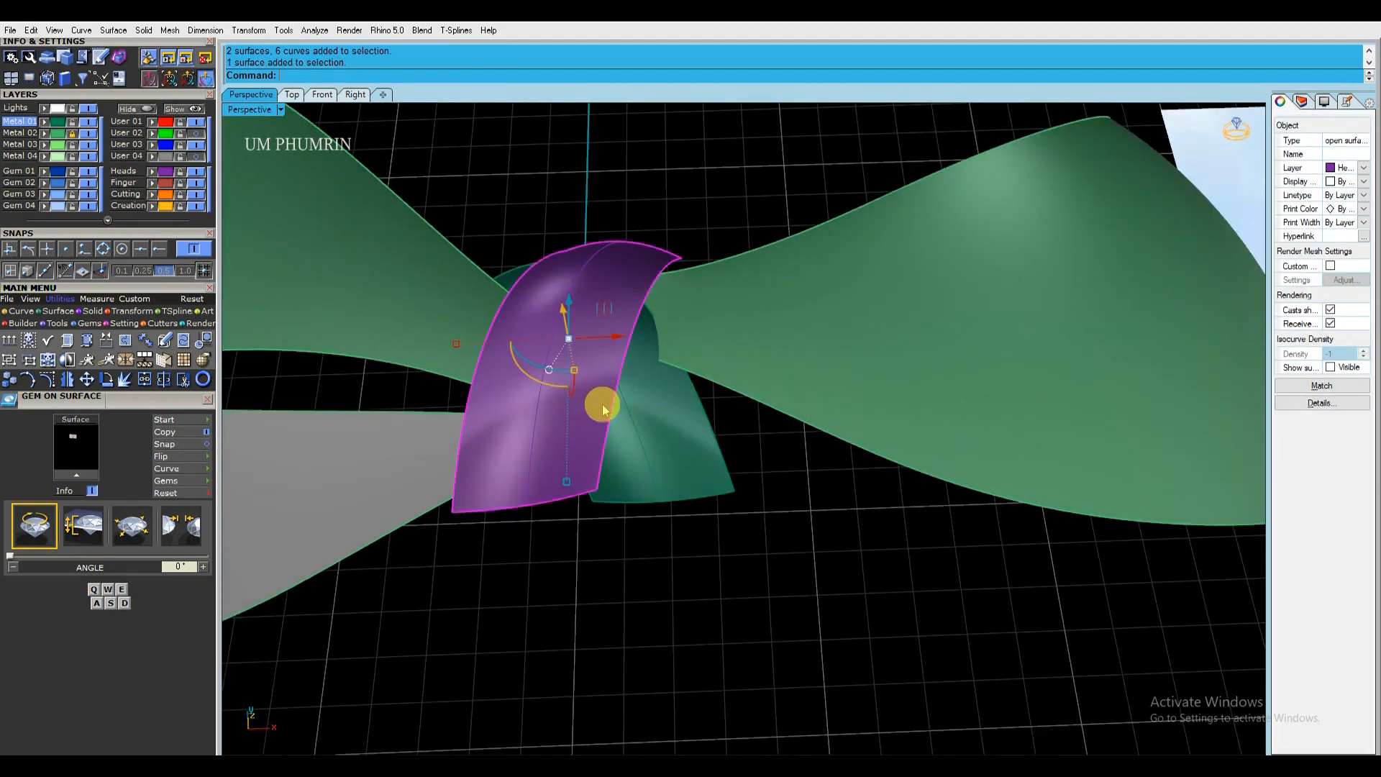
right_click(162, 174)
scroll(578, 279, "down", 8)
left_click(73, 110)
key("ctrl+g")
Assign the grouped centre bands to the Metal 01 layer and check that they select as one object.
left_click(45, 121)
left_click(498, 205)
right_click_drag(676, 252, 645, 321)
left_click(620, 361)
left_click(635, 255)
right_click_drag(635, 255, 669, 305)
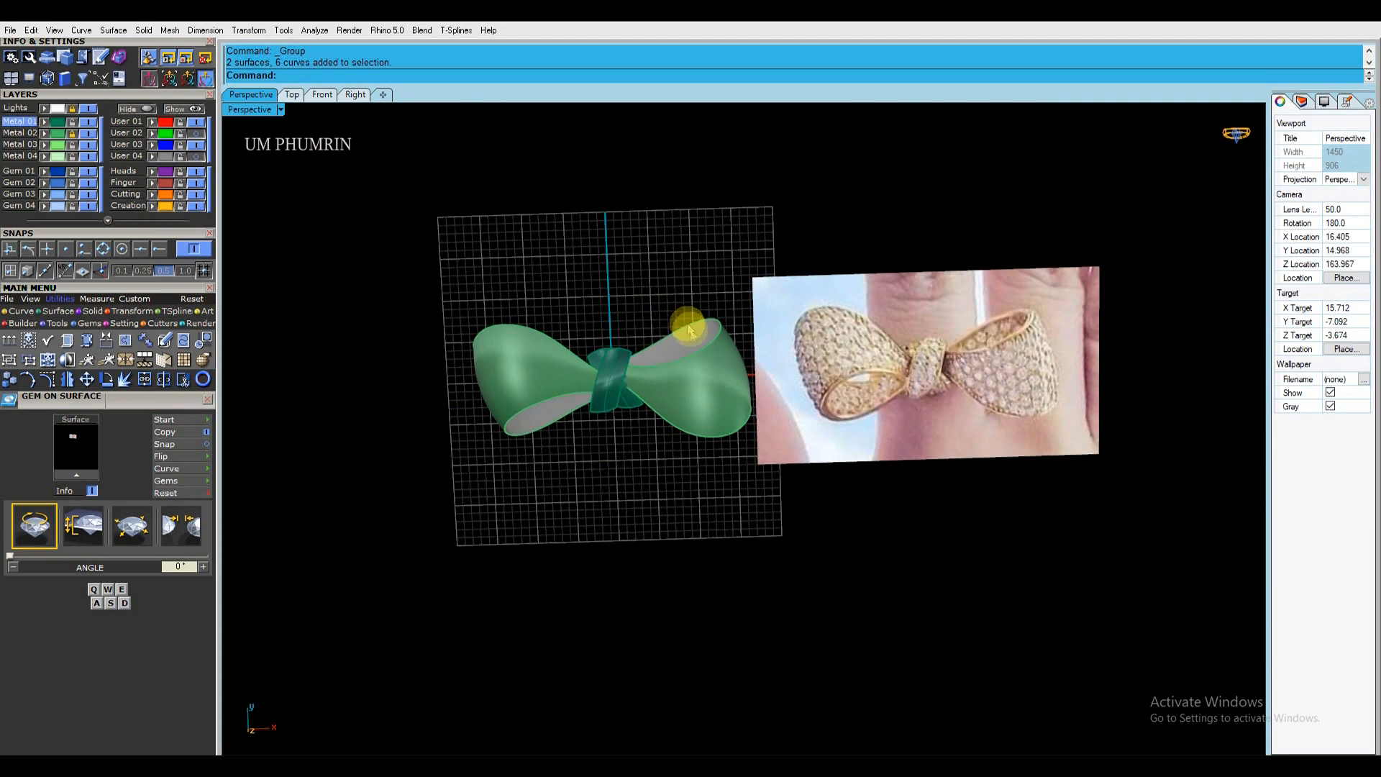
Try a Gem on Surface placement on the centre knot band in the Top view with the gem scale at 2.1.
scroll(669, 348, "up", 3)
scroll(653, 369, "down", 2)
left_click(297, 96)
scroll(566, 282, "up", 5)
scroll(565, 282, "down", 2)
type("go")
key("Return")
left_click(511, 279)
scroll(524, 338, "up", 6)
scroll(509, 269, "up", 3)
scroll(527, 256, "down", 2)
scroll(528, 256, "up", 3)
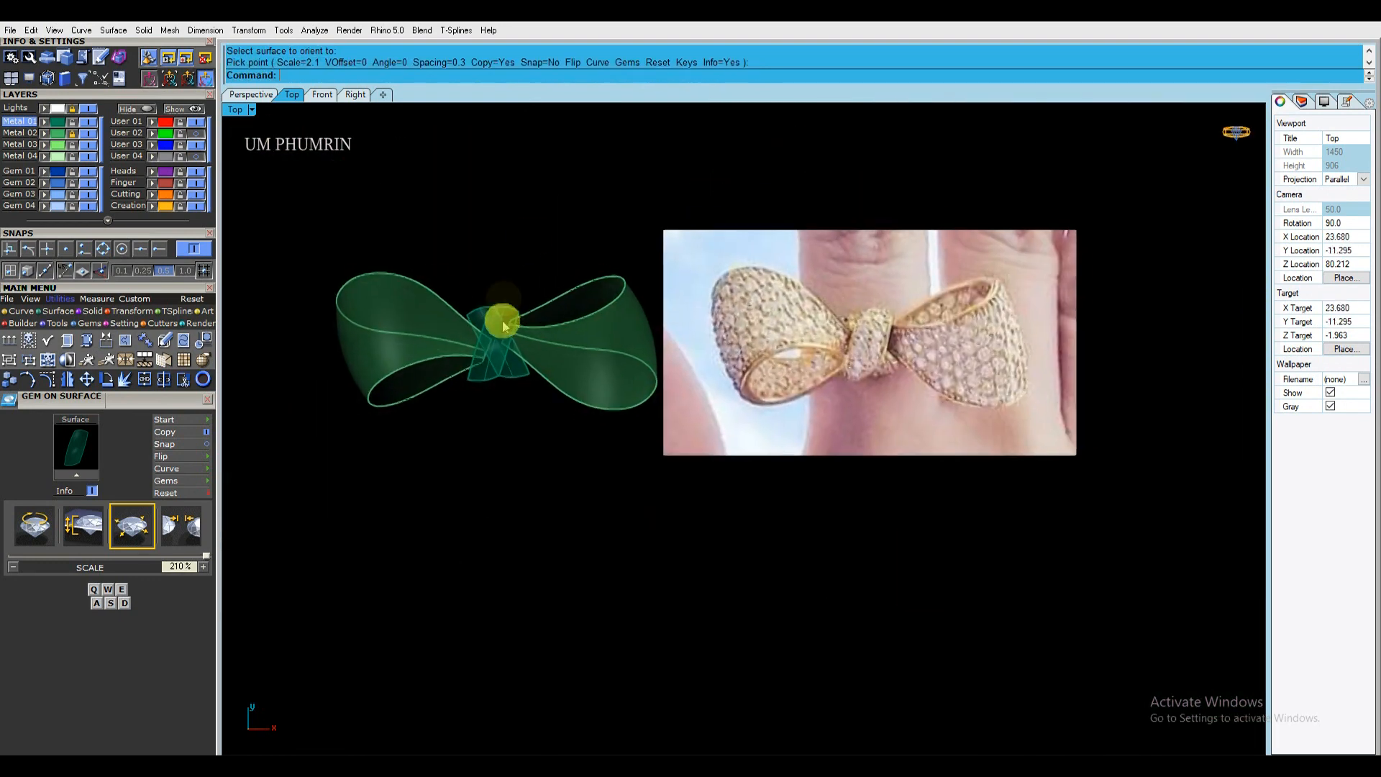
Hide the reference photo, return to the Perspective view and save the ring file.
left_click(252, 94)
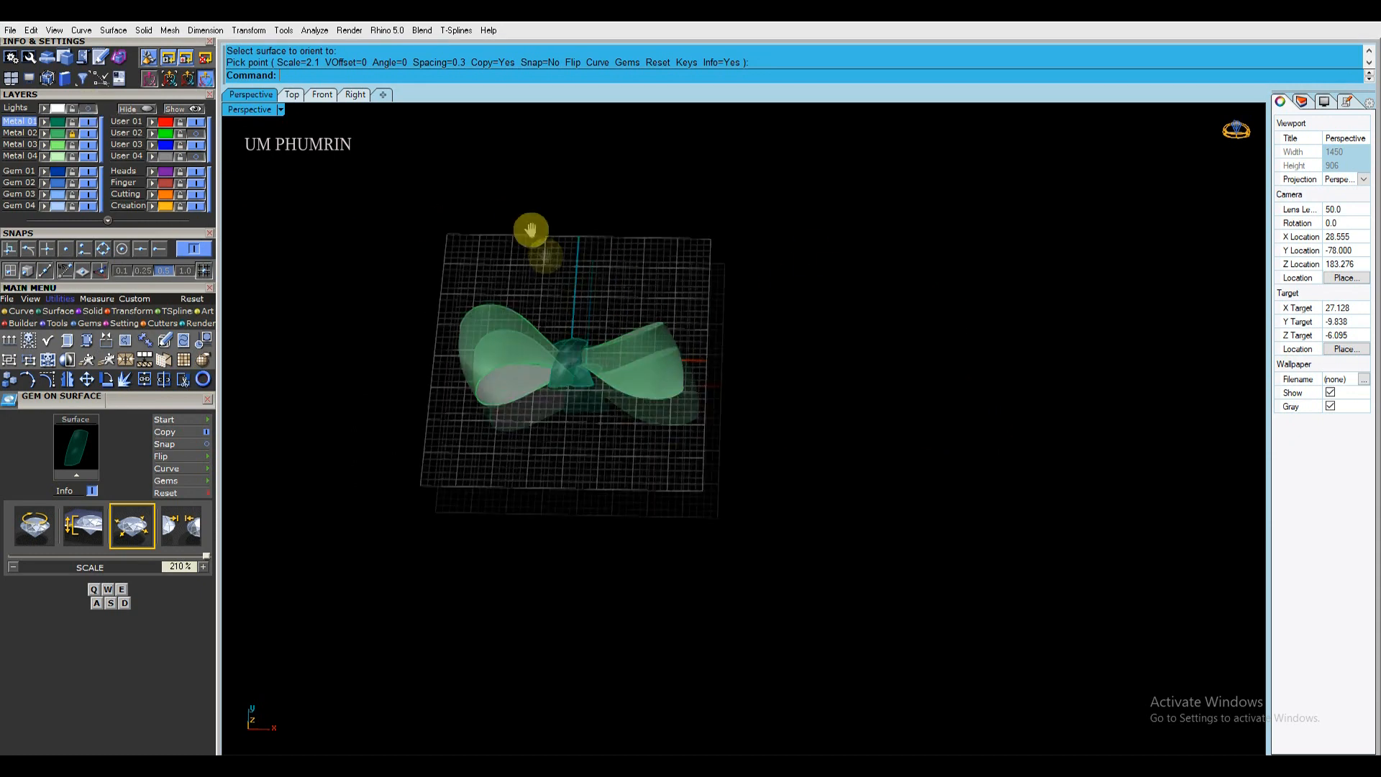
key("ctrl+s")
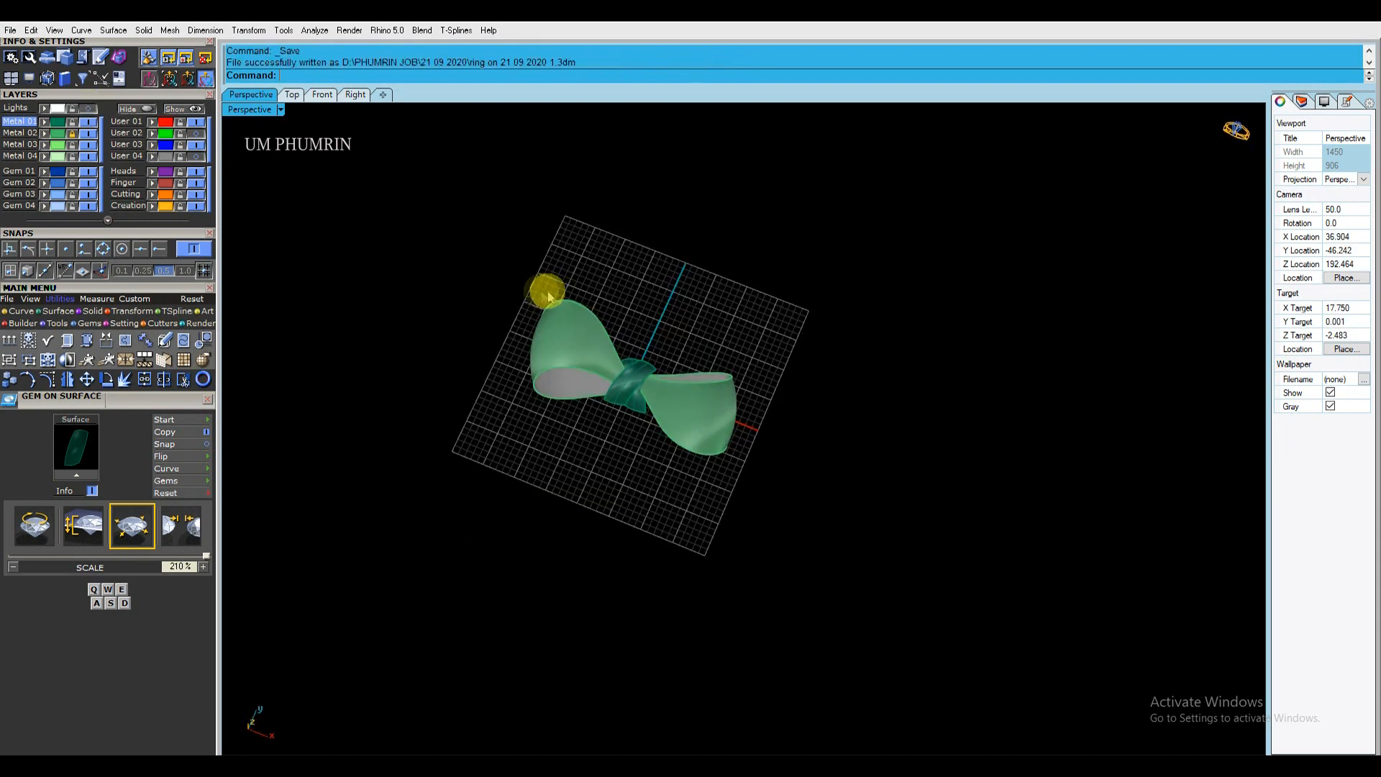
left_click(1349, 102)
left_click(410, 765)
key("ctrl+a")
right_click(623, 322)
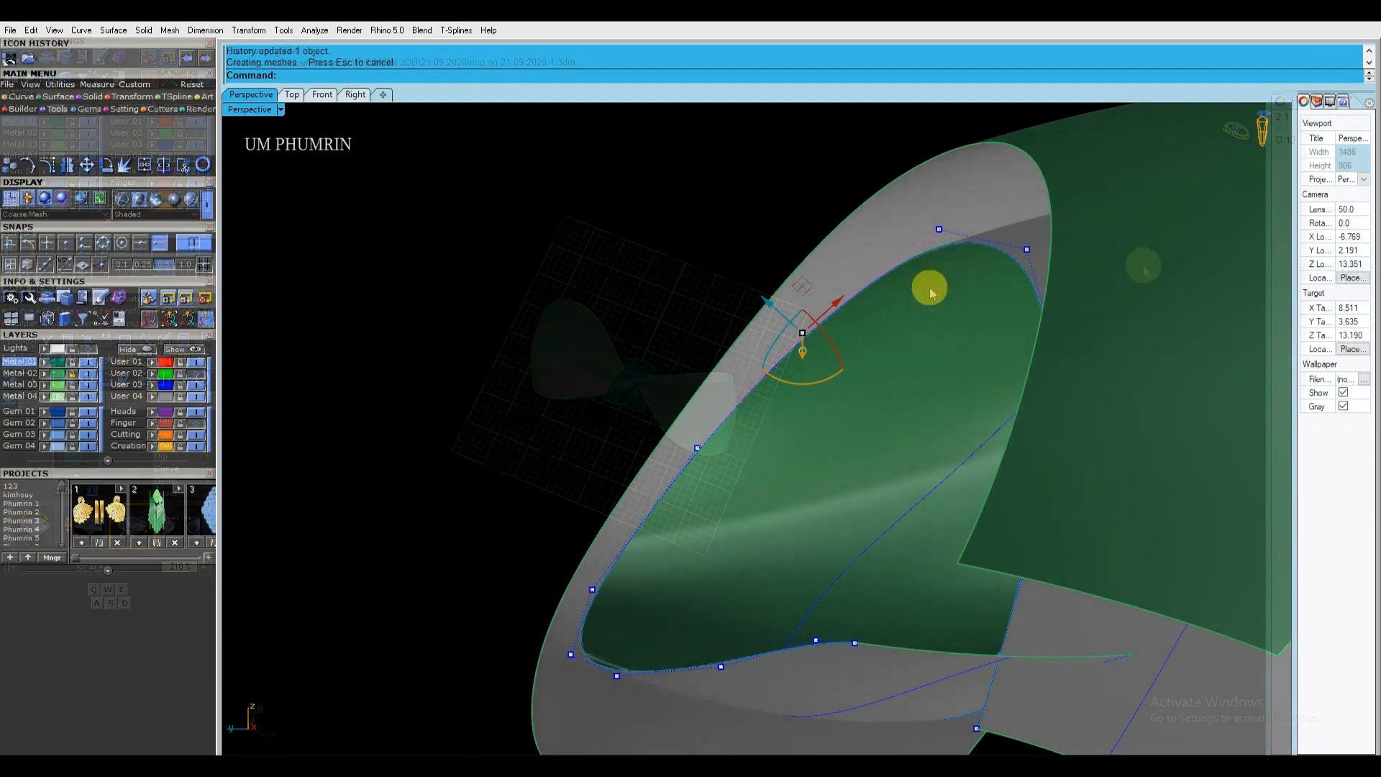